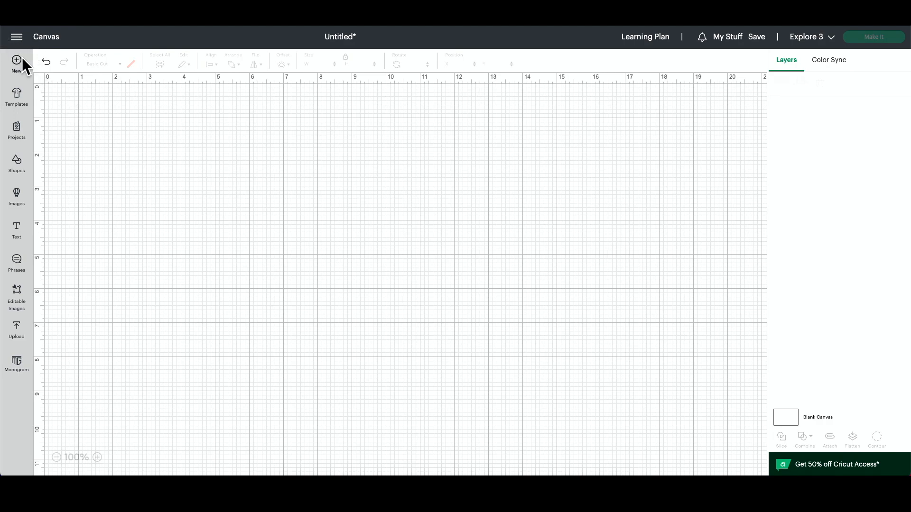
Review the General, Canvas, Load Type and Notifications pages of the Design Space settings.
{"action": "left_click", "coordinate": [16, 37]}
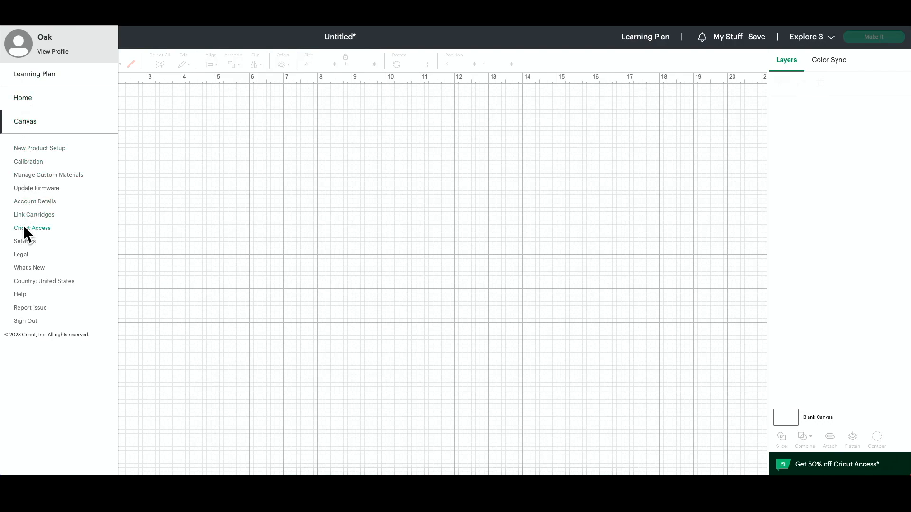
{"action": "left_click", "coordinate": [25, 241]}
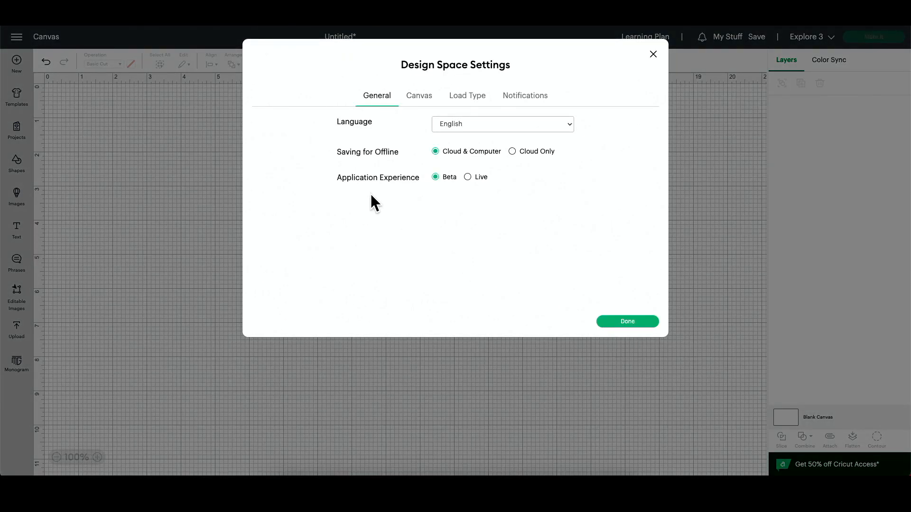
{"action": "left_click_drag", "start_coordinate": [336, 177], "coordinate": [412, 178]}
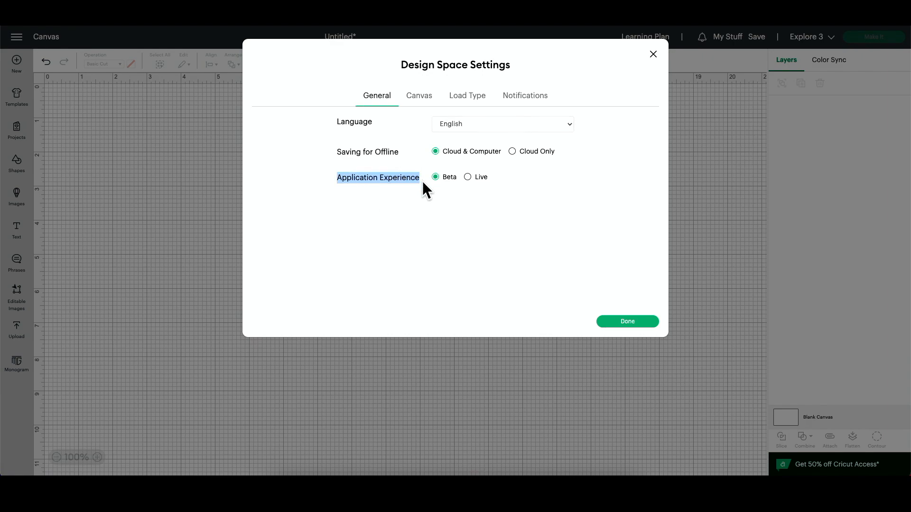
{"action": "left_click", "coordinate": [430, 192]}
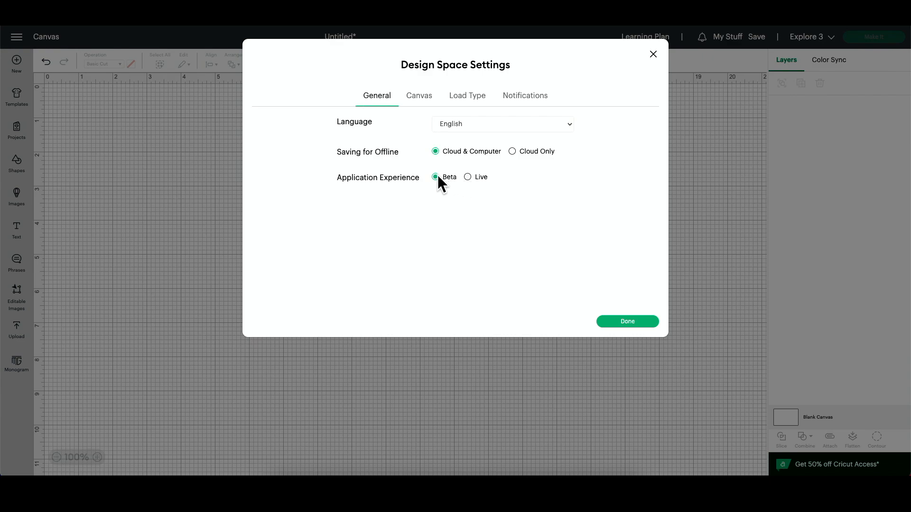
{"action": "left_click", "coordinate": [420, 95]}
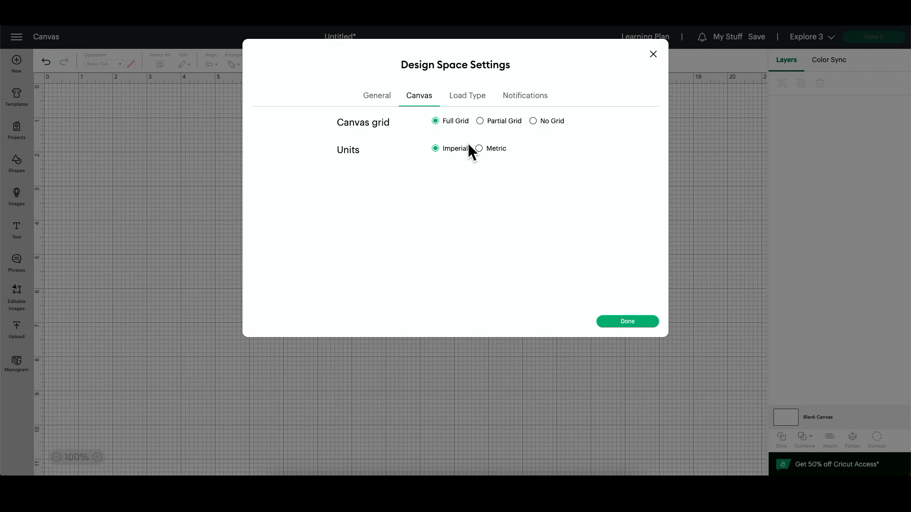
{"action": "left_click", "coordinate": [469, 96]}
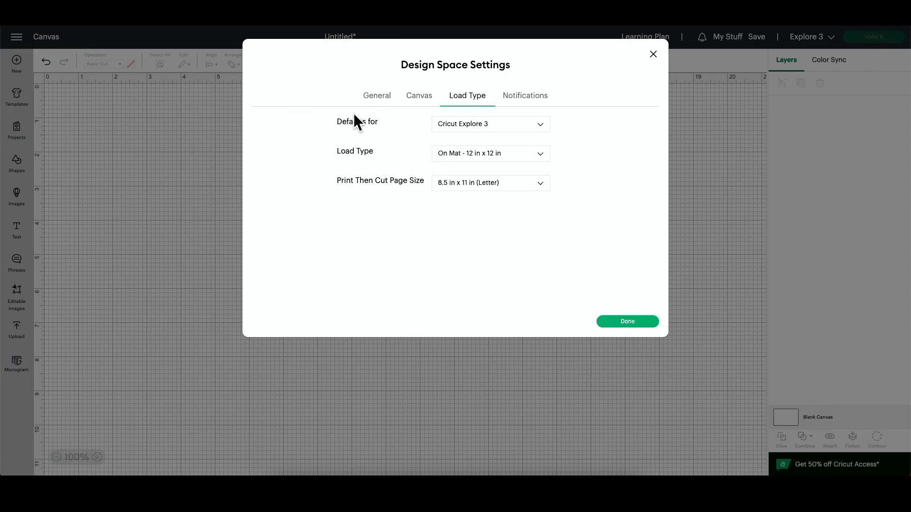
{"action": "left_click", "coordinate": [527, 96]}
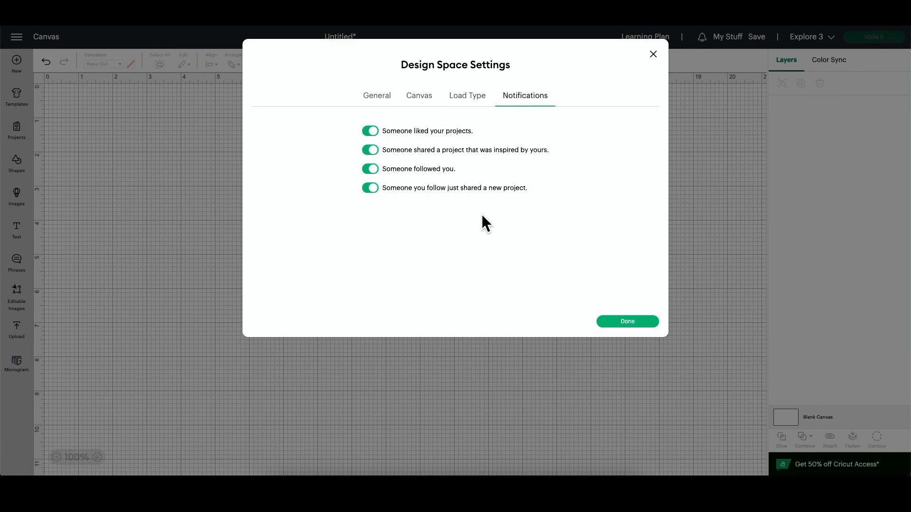
{"action": "left_click", "coordinate": [634, 321]}
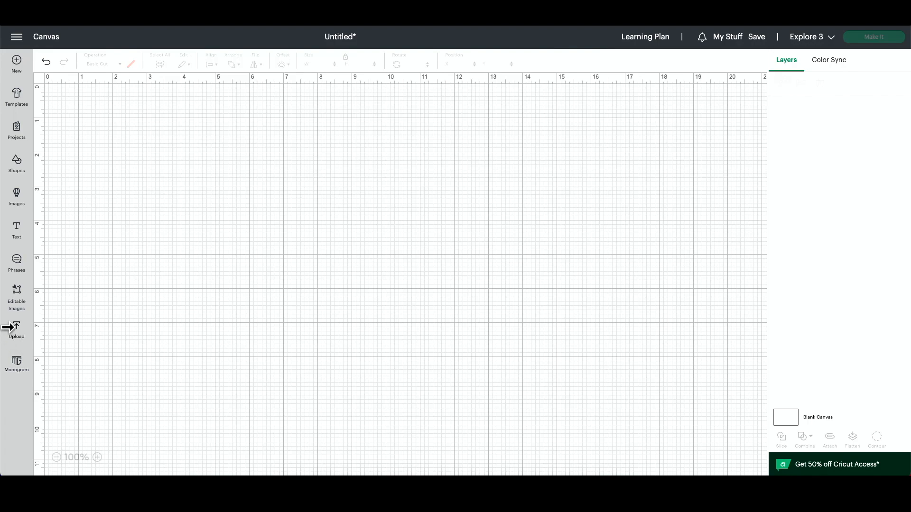
{"action": "left_click", "coordinate": [18, 331]}
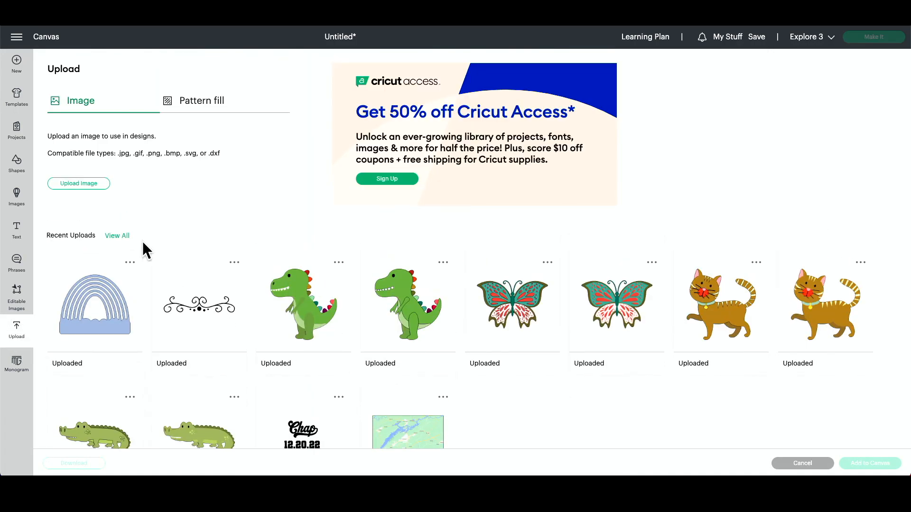
{"action": "left_click", "coordinate": [81, 185]}
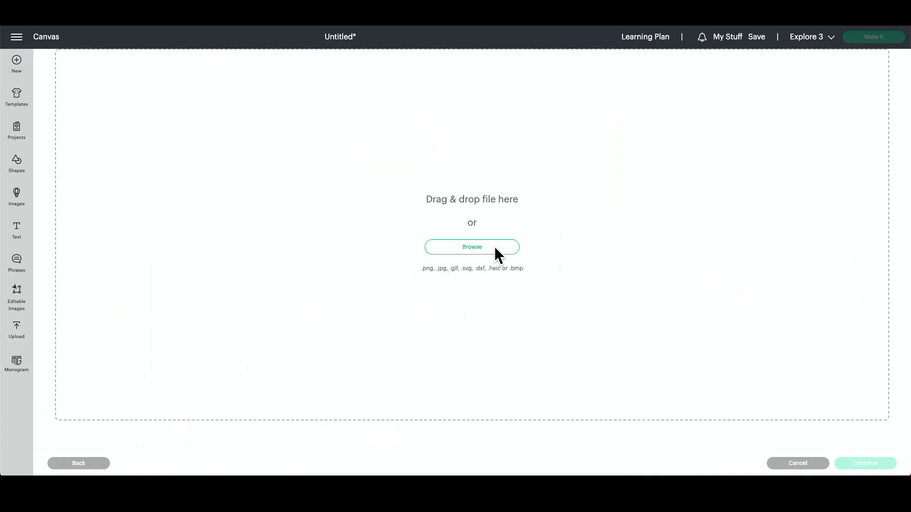
{"action": "left_click", "coordinate": [785, 463]}
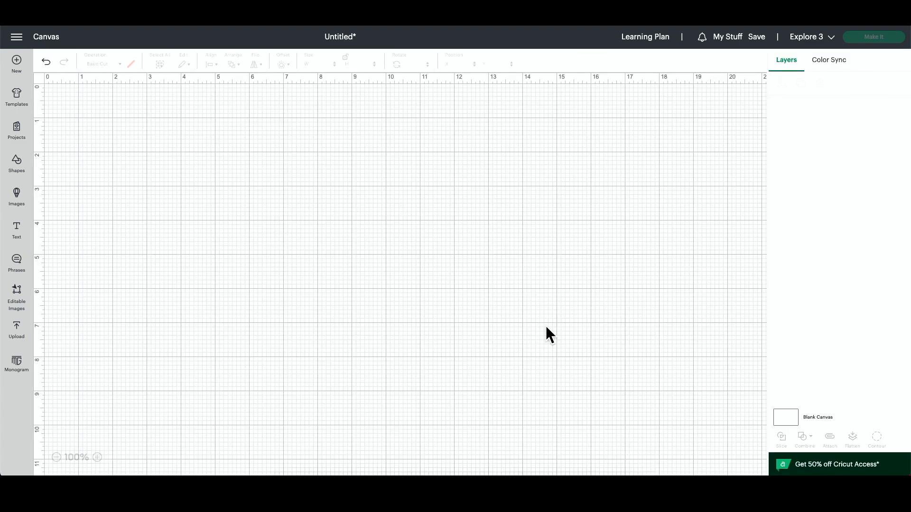
Add the Movie Junkie cut image from the uploaded images to the canvas and move it away from the upper corner.
{"action": "left_click", "coordinate": [17, 328]}
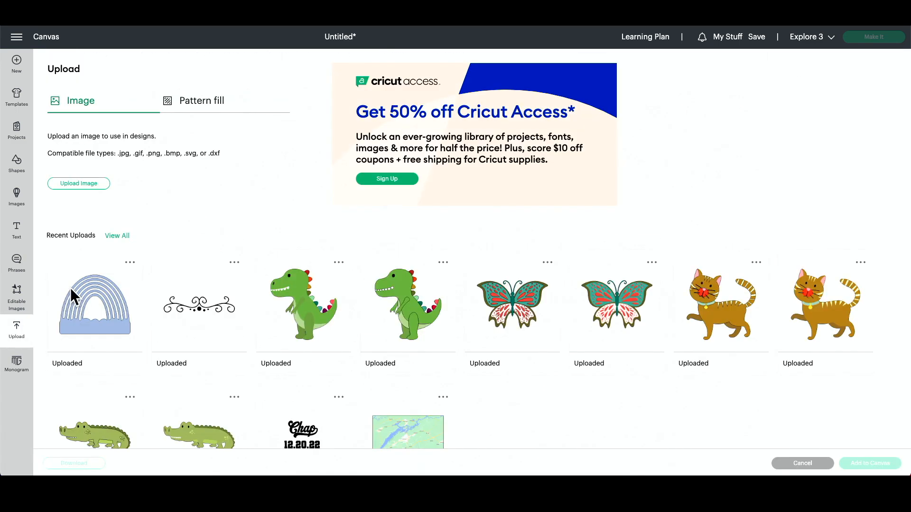
{"action": "left_click", "coordinate": [115, 236]}
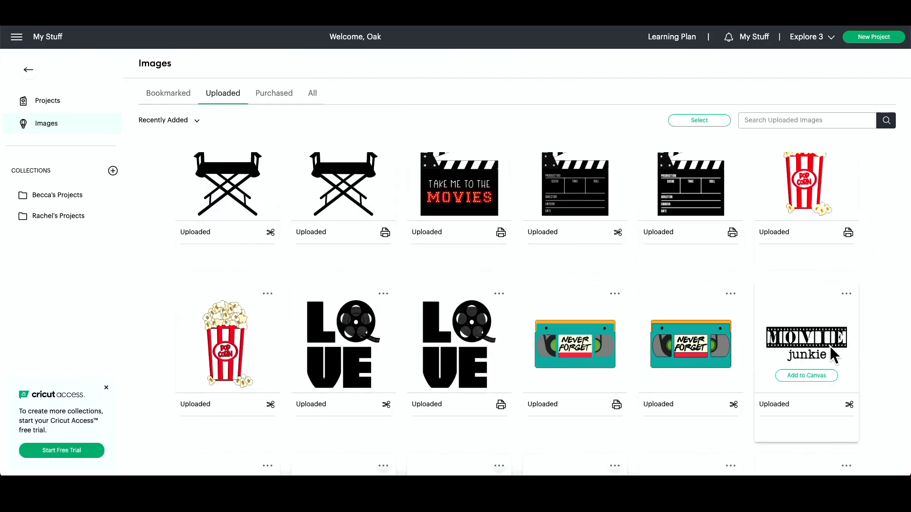
{"action": "left_click", "coordinate": [808, 377]}
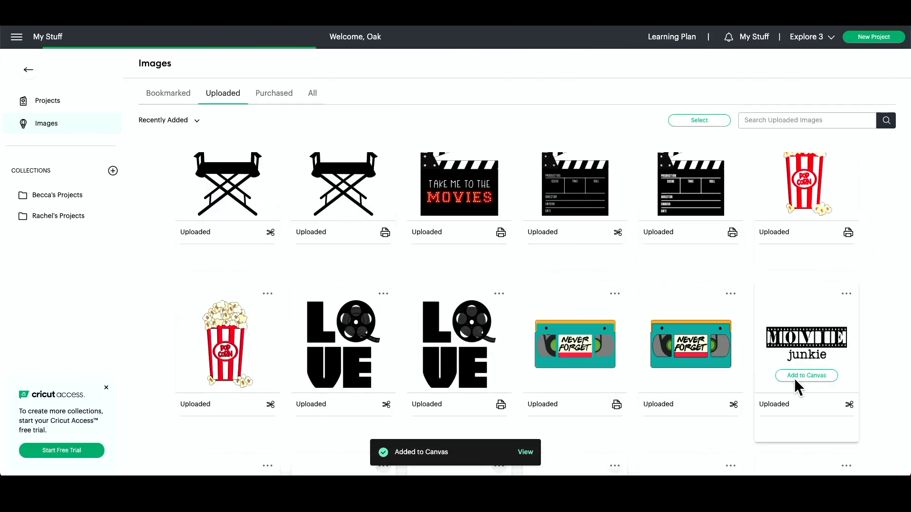
{"action": "left_click", "coordinate": [526, 454]}
{"action": "left_click_drag", "start_coordinate": [334, 180], "coordinate": [466, 263]}
{"action": "left_click", "coordinate": [663, 319]}
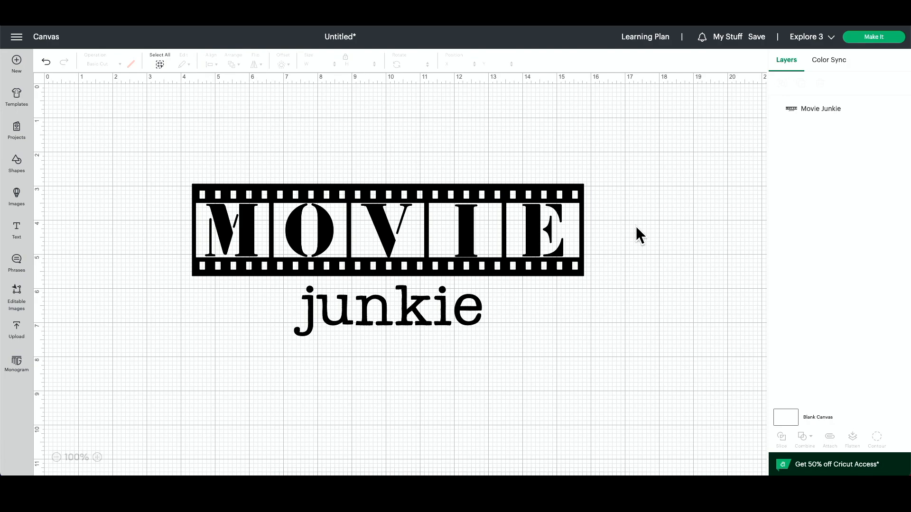
Shrink the Movie Junkie design to about 7.31 x 2.84 in and place it at about X 4.75, Y 2.403.
{"action": "left_click_drag", "start_coordinate": [493, 215], "coordinate": [463, 184]}
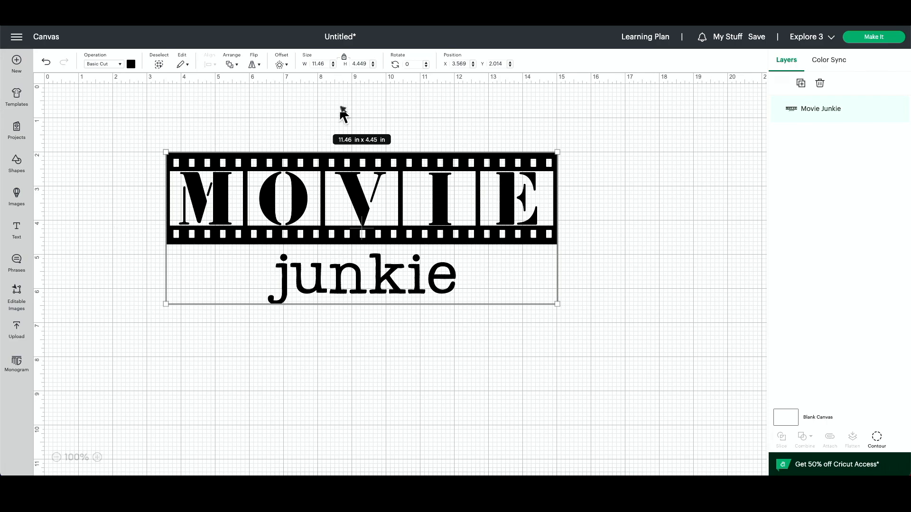
{"action": "left_click_drag", "start_coordinate": [558, 304], "coordinate": [416, 249]}
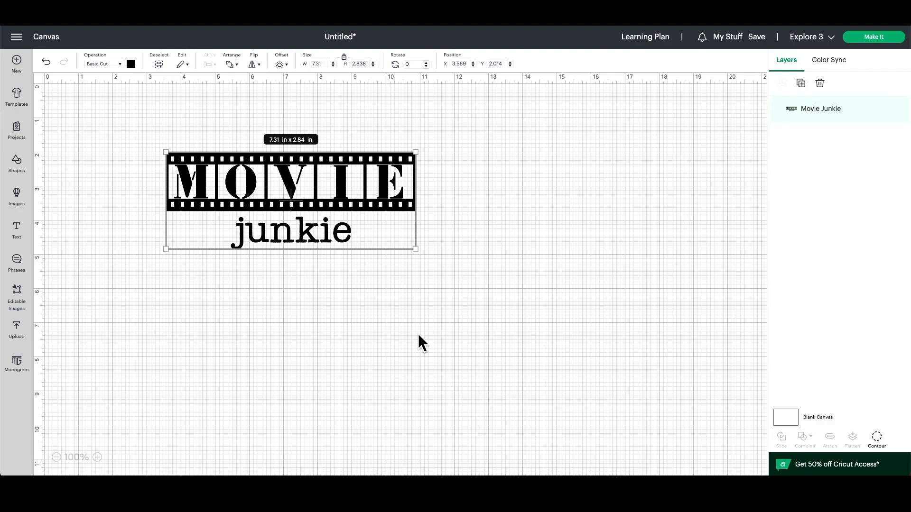
{"action": "left_click_drag", "start_coordinate": [351, 205], "coordinate": [442, 219]}
{"action": "left_click", "coordinate": [532, 304]}
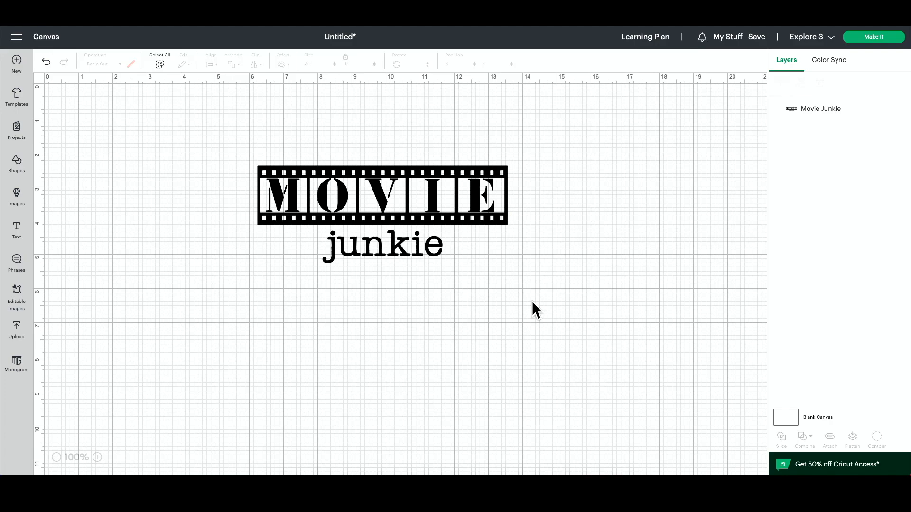
{"action": "left_click_drag", "start_coordinate": [366, 207], "coordinate": [312, 209]}
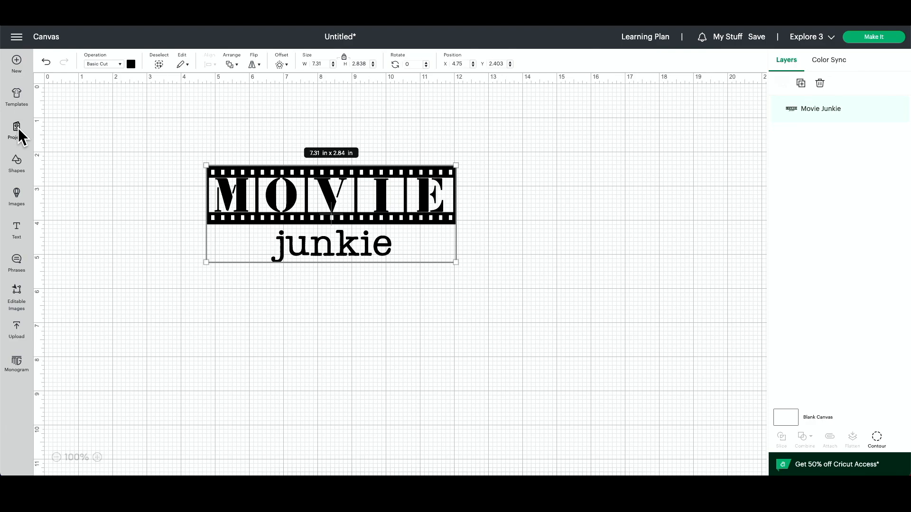
Add a free 2 x 2 in square and place it beside and below the movie design, at about X 14.597, Y 6.361.
{"action": "left_click", "coordinate": [19, 167]}
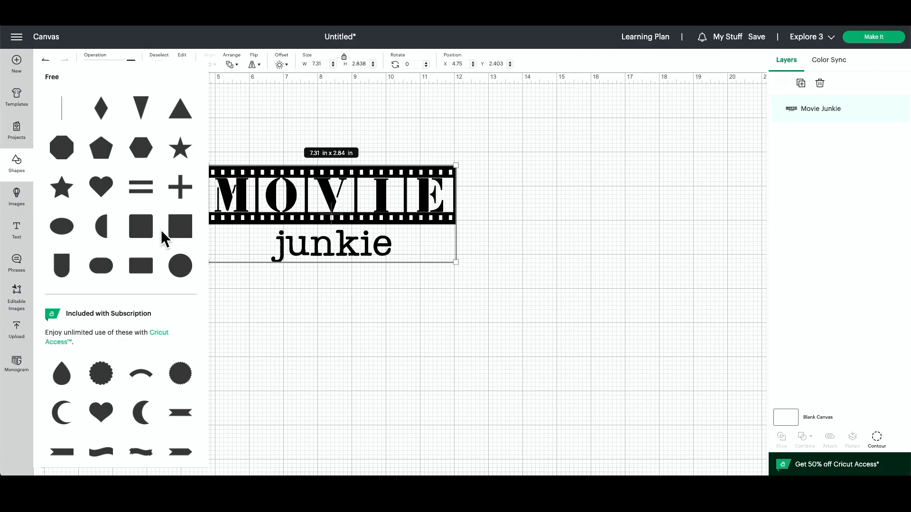
{"action": "left_click", "coordinate": [177, 228]}
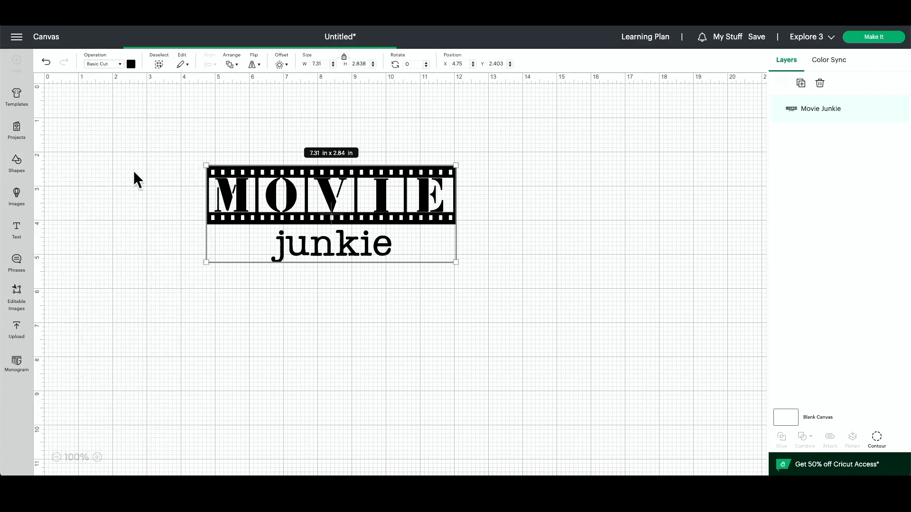
{"action": "left_click_drag", "start_coordinate": [129, 166], "coordinate": [611, 370]}
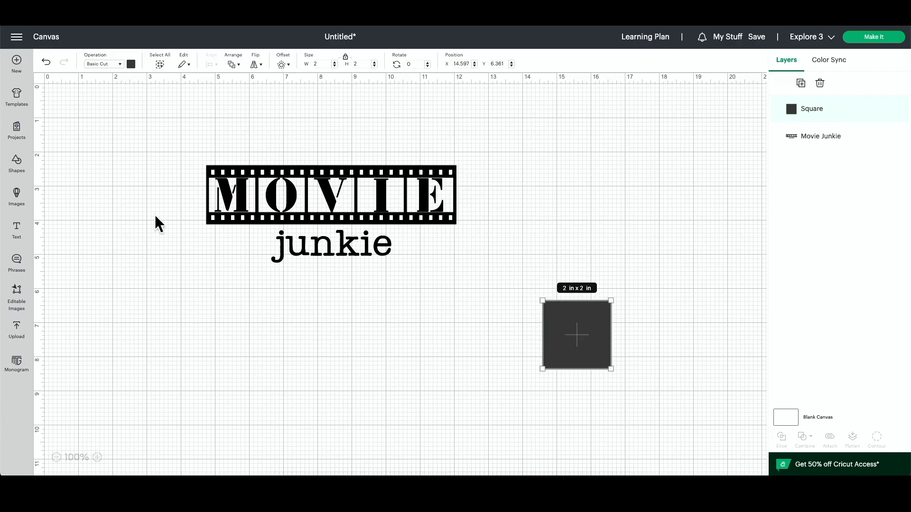
Add a free triangle, stretch it to about 3.39 in wide, and rest it centred on the square's upper edge like a roof.
{"action": "left_click", "coordinate": [22, 158]}
{"action": "left_click", "coordinate": [181, 114]}
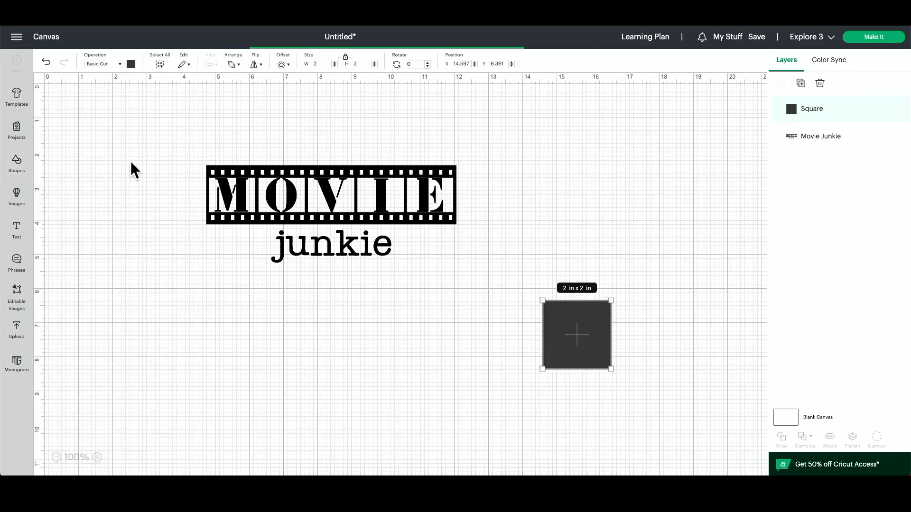
{"action": "left_click_drag", "start_coordinate": [112, 149], "coordinate": [601, 268]}
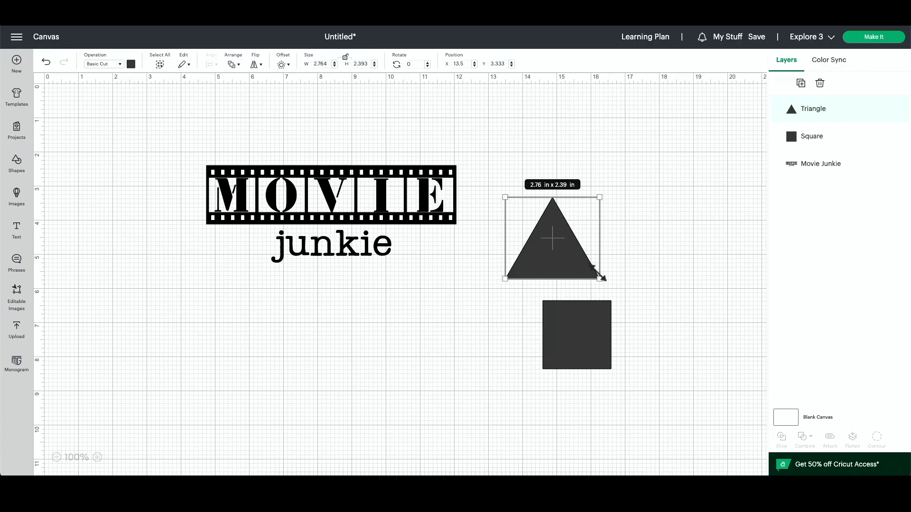
{"action": "left_click_drag", "start_coordinate": [599, 274], "coordinate": [595, 297]}
{"action": "left_click", "coordinate": [660, 409]}
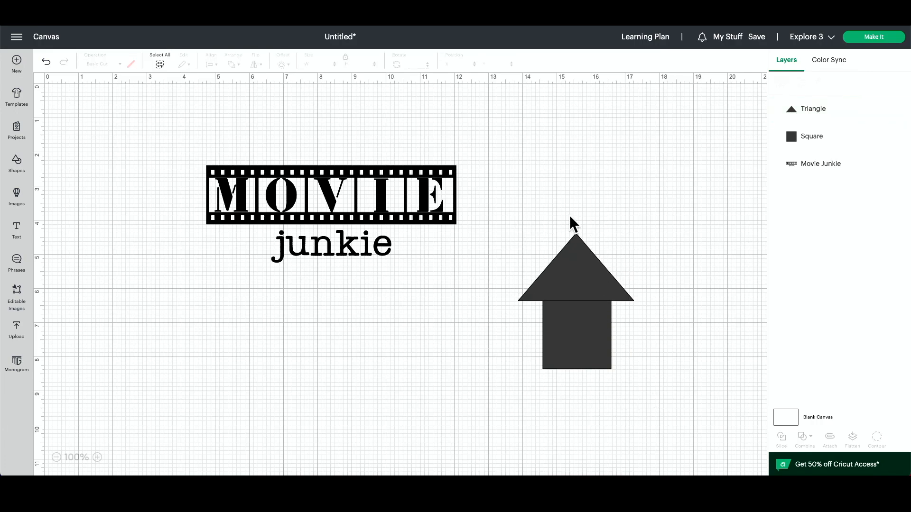
Select the triangle and square together and combine them into one house shape with Unite.
{"action": "left_click_drag", "start_coordinate": [645, 409], "coordinate": [509, 234]}
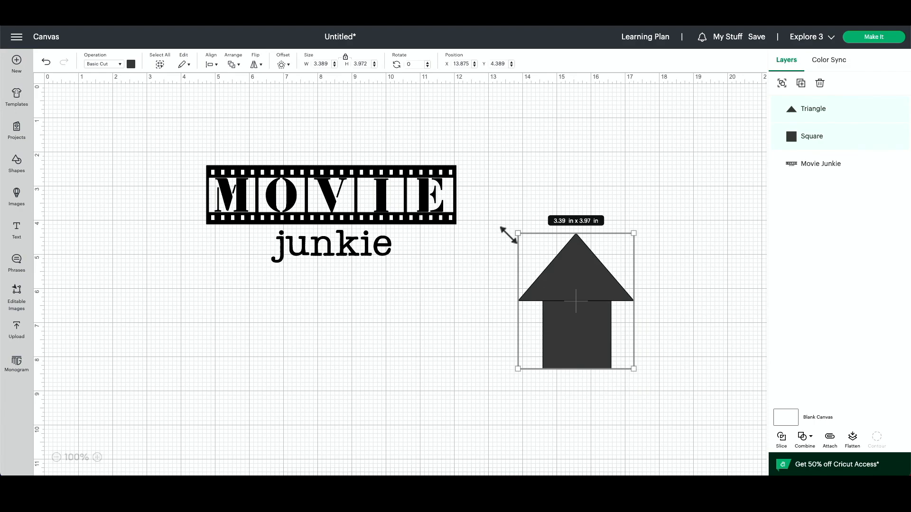
{"action": "left_click", "coordinate": [705, 308]}
{"action": "left_click_drag", "start_coordinate": [661, 382], "coordinate": [514, 227]}
{"action": "left_click", "coordinate": [700, 404]}
{"action": "left_click", "coordinate": [574, 343]}
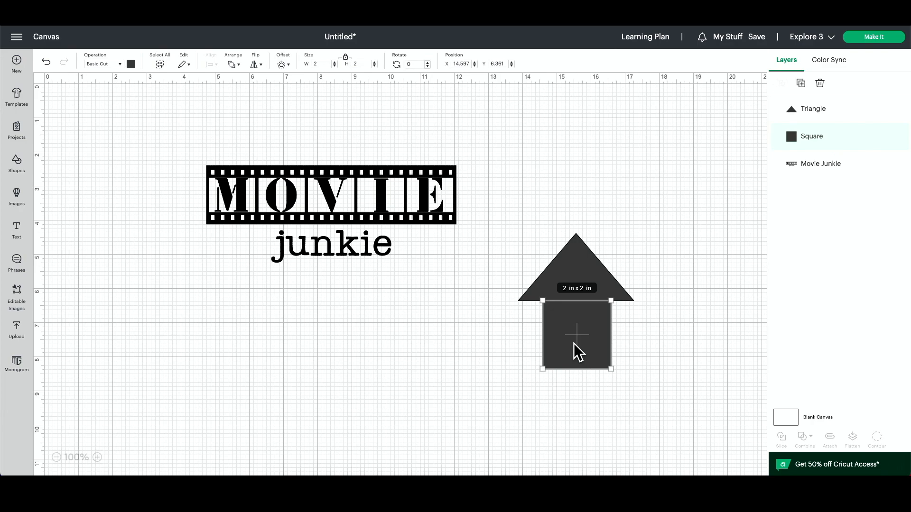
{"action": "left_click", "coordinate": [610, 158]}
{"action": "left_click_drag", "start_coordinate": [539, 180], "coordinate": [593, 387]}
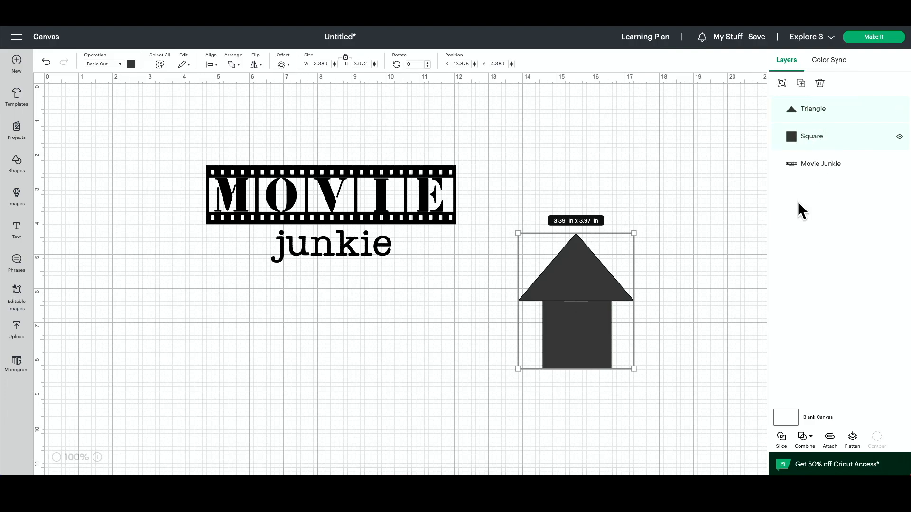
{"action": "left_click", "coordinate": [808, 438]}
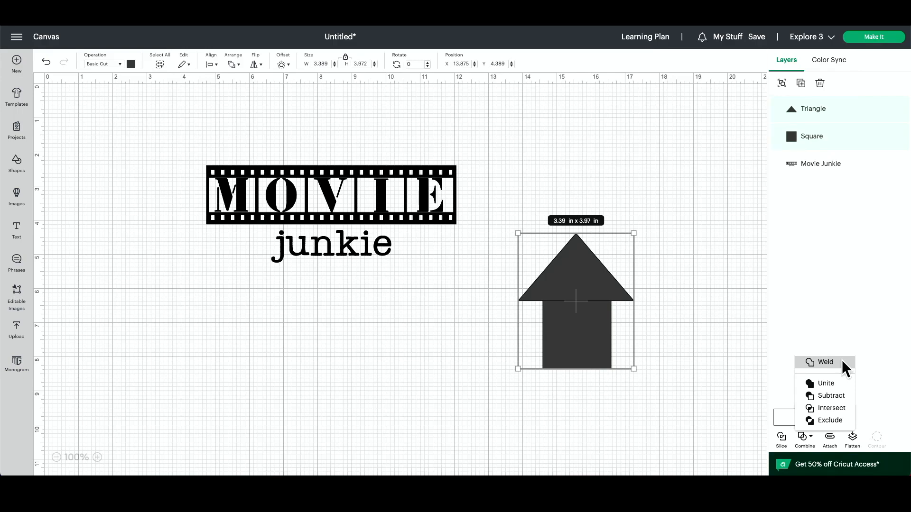
{"action": "left_click", "coordinate": [824, 383]}
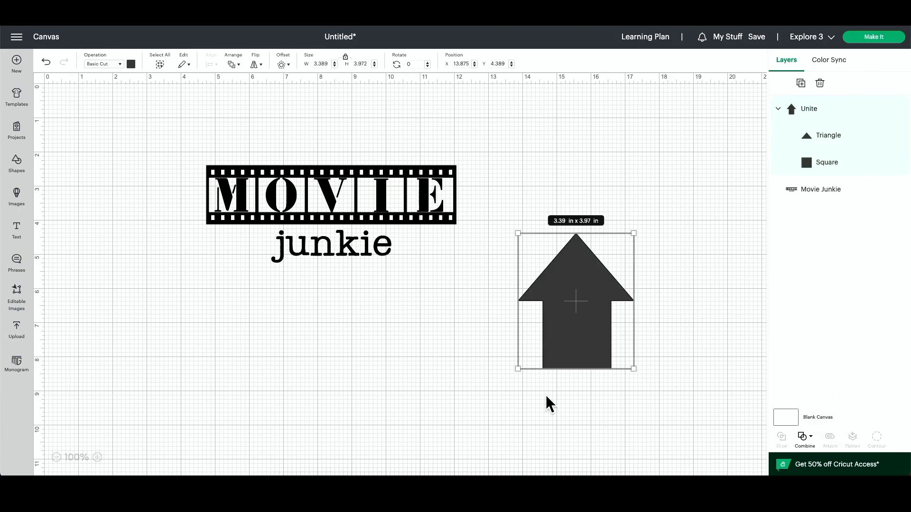
Move the united house shape slightly closer to the movie design, to about X 13.208, Y 4.292.
{"action": "left_click", "coordinate": [671, 378]}
{"action": "left_click_drag", "start_coordinate": [603, 337], "coordinate": [544, 337]}
{"action": "left_click", "coordinate": [668, 330]}
{"action": "left_click", "coordinate": [455, 352]}
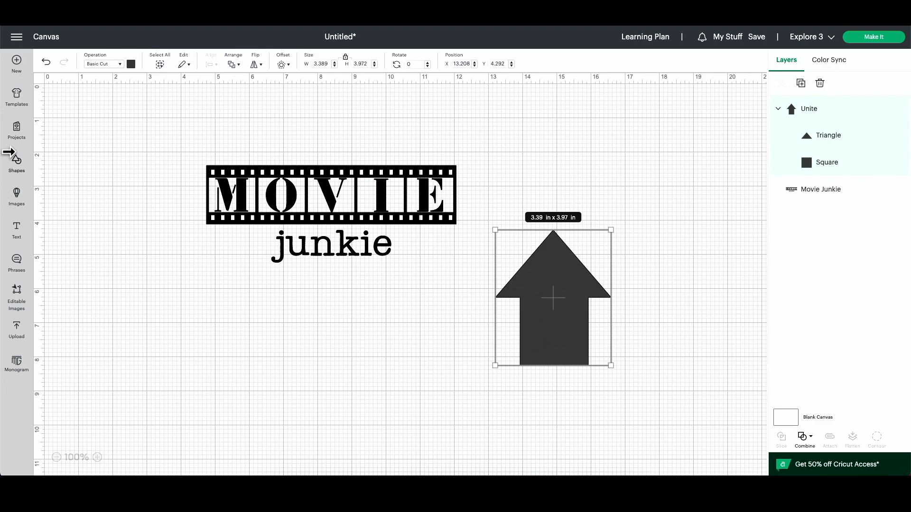
Add another free 2 x 2 in square and place it below the word "junkie" at about X 8.764, Y 6.75.
{"action": "left_click", "coordinate": [16, 161]}
{"action": "left_click", "coordinate": [142, 227]}
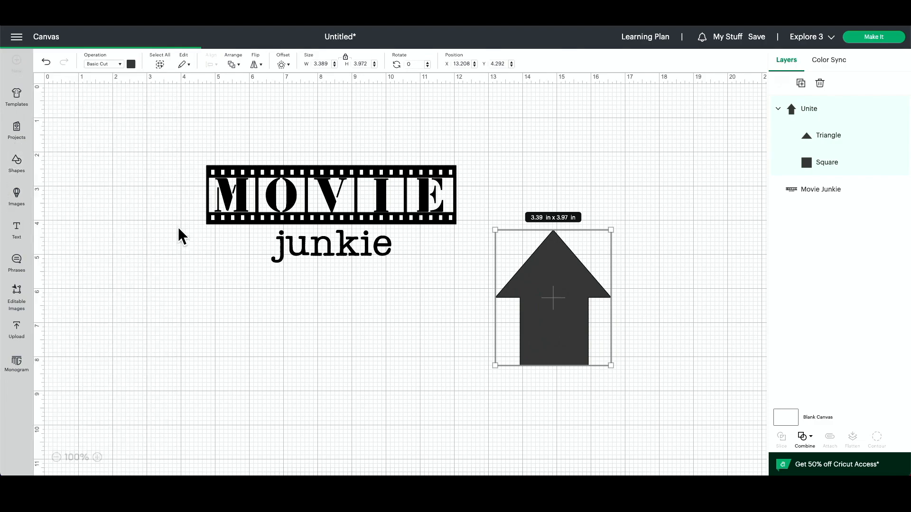
{"action": "left_click_drag", "start_coordinate": [130, 189], "coordinate": [414, 413]}
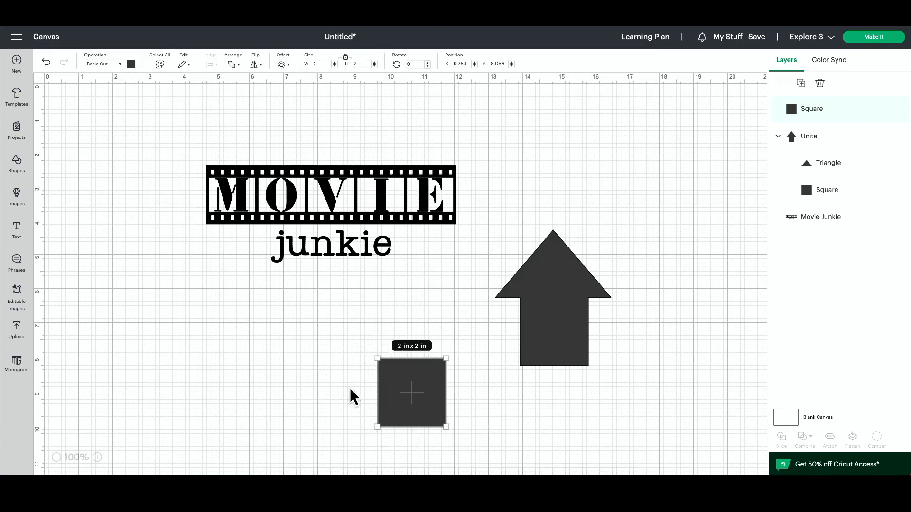
{"action": "left_click_drag", "start_coordinate": [423, 420], "coordinate": [410, 375]}
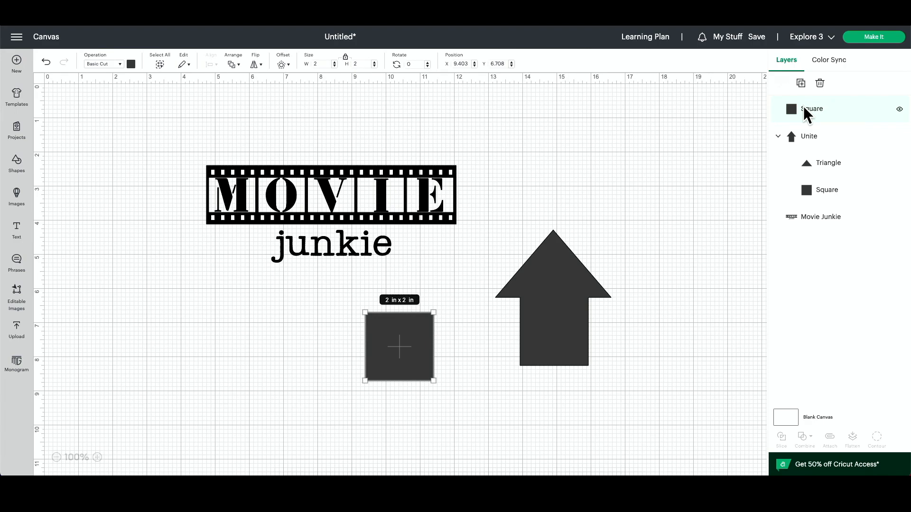
{"action": "left_click_drag", "start_coordinate": [402, 358], "coordinate": [381, 360]}
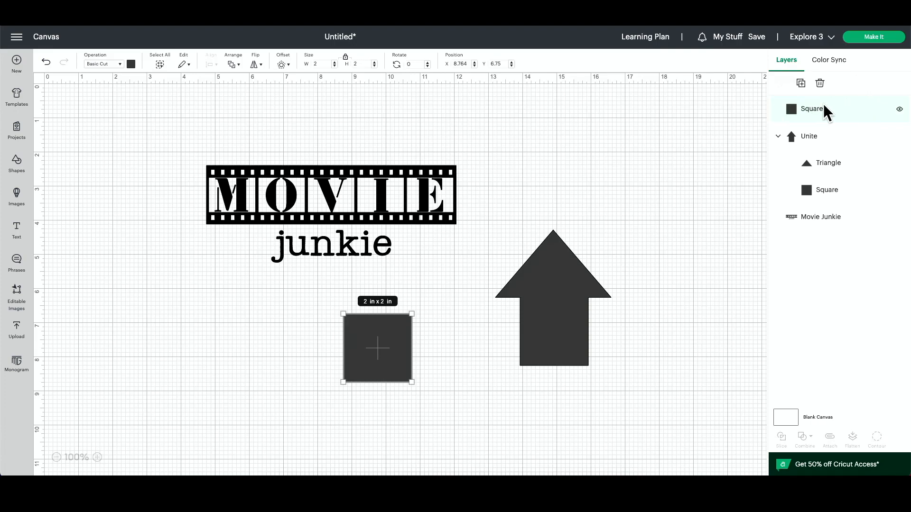
Colour the new square light pink and reshape it into a narrow door at the centre of the house's base.
{"action": "left_click", "coordinate": [131, 64]}
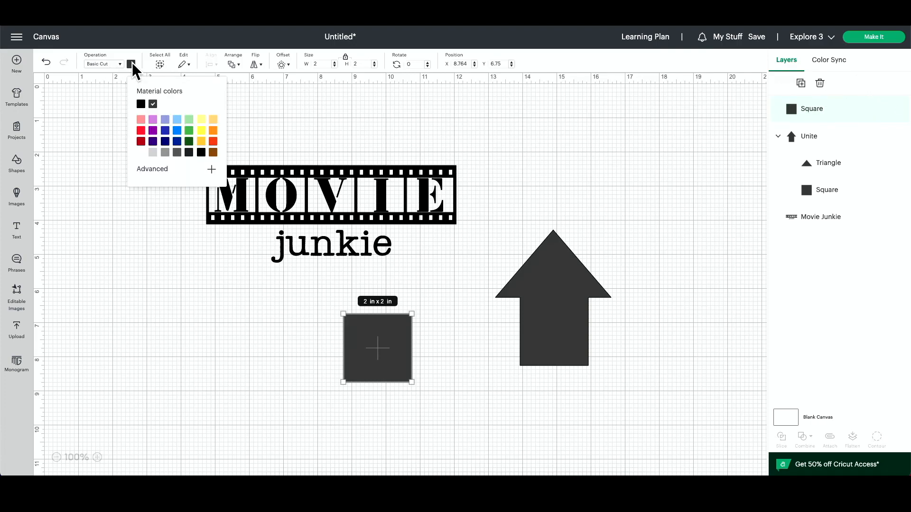
{"action": "left_click", "coordinate": [141, 119]}
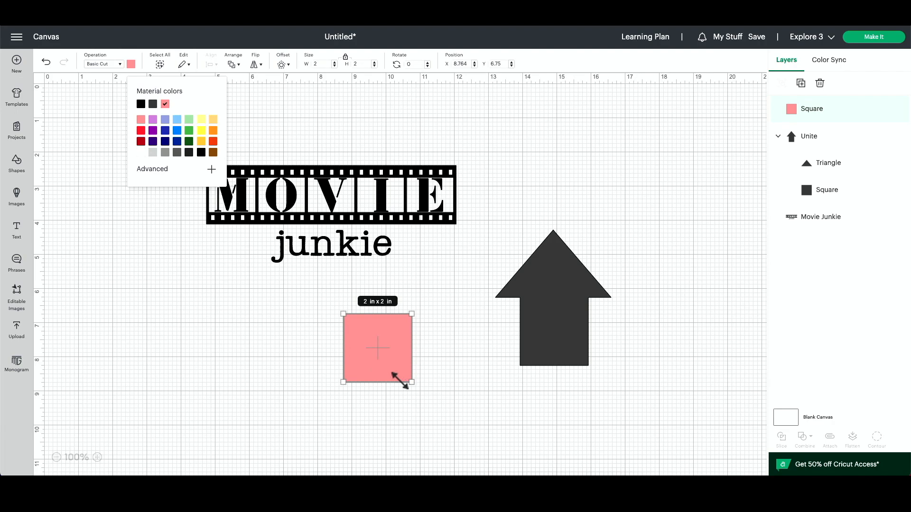
{"action": "left_click_drag", "start_coordinate": [400, 380], "coordinate": [399, 381]}
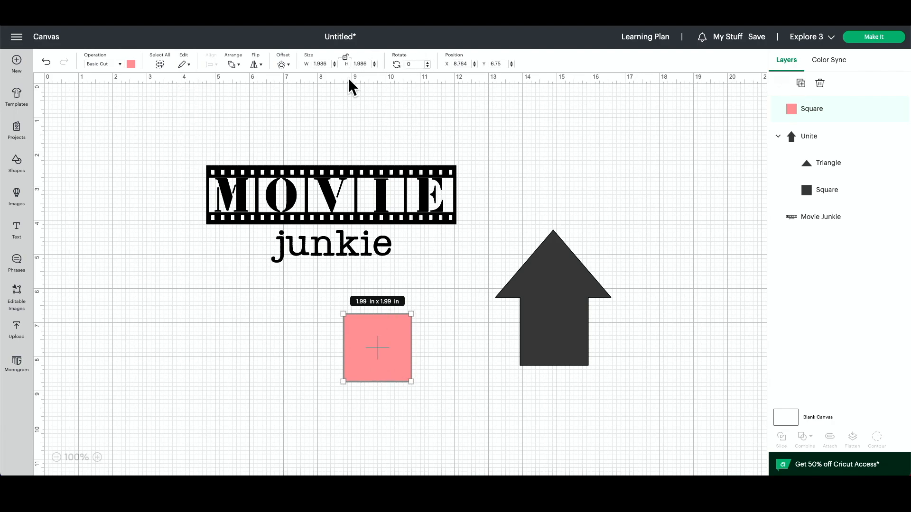
{"action": "left_click_drag", "start_coordinate": [407, 373], "coordinate": [562, 354]}
{"action": "left_click_drag", "start_coordinate": [562, 359], "coordinate": [560, 347]}
{"action": "left_click_drag", "start_coordinate": [561, 343], "coordinate": [557, 352]}
{"action": "left_click", "coordinate": [580, 410]}
{"action": "left_click", "coordinate": [570, 387]}
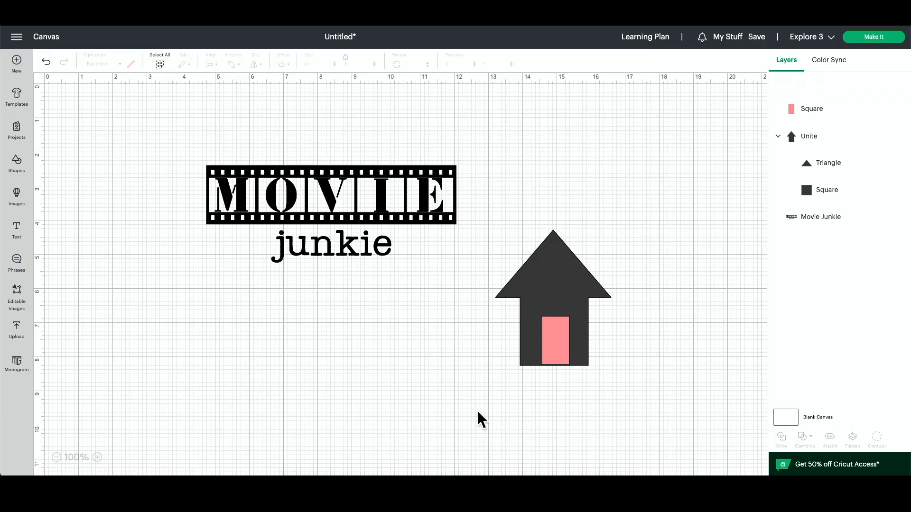
Try to cut the pink door out of the united house with Subtract, and undo the subtraction.
{"action": "left_click_drag", "start_coordinate": [477, 413], "coordinate": [637, 244]}
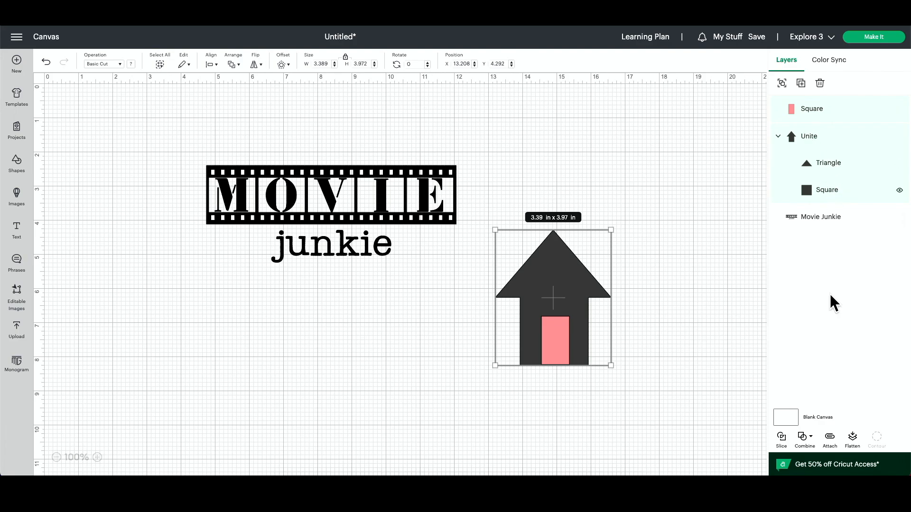
{"action": "left_click", "coordinate": [809, 440]}
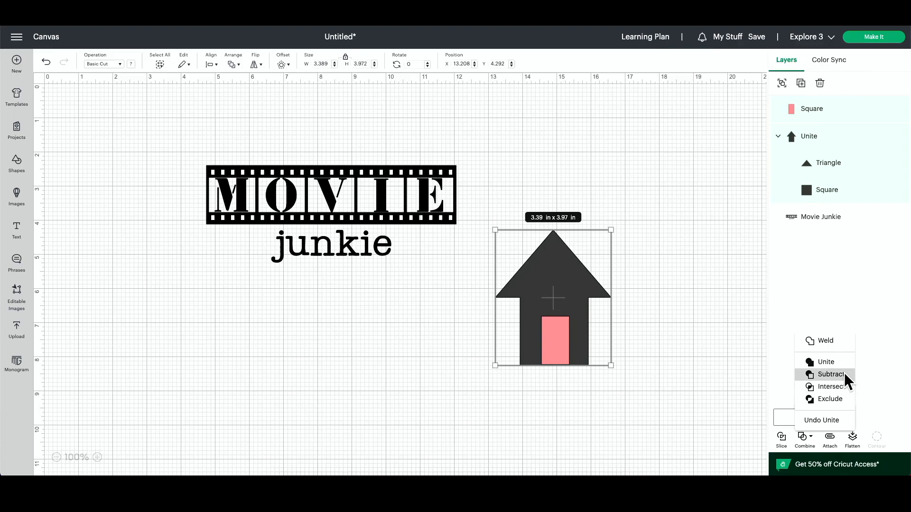
{"action": "left_click", "coordinate": [831, 375]}
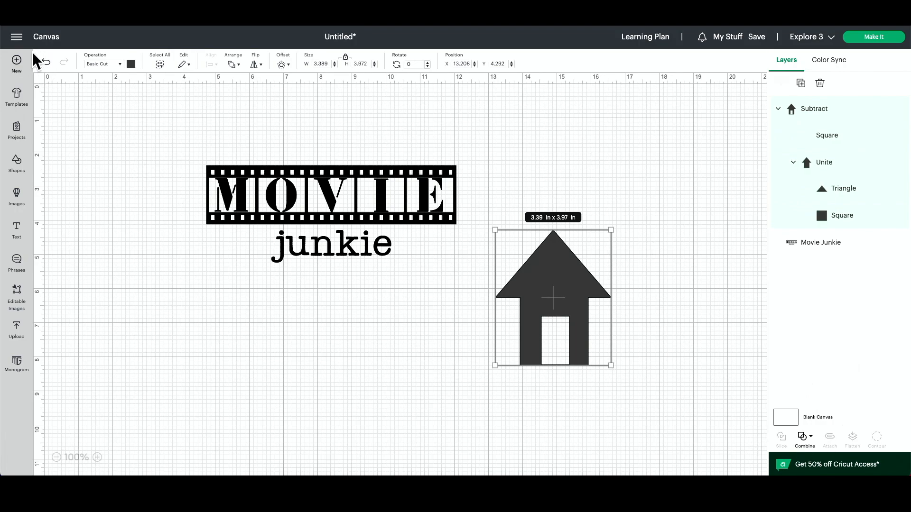
{"action": "left_click", "coordinate": [46, 61]}
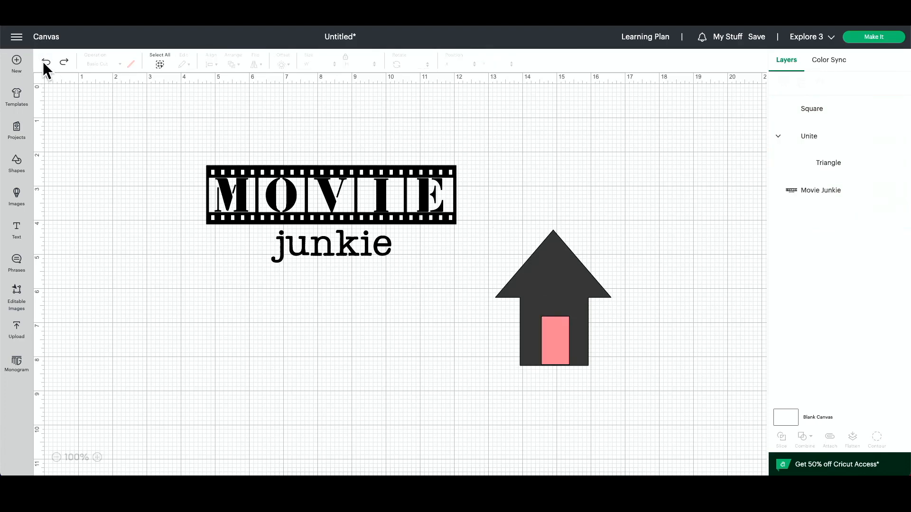
Select the house and door together and examine the remaining combine options, such as Intersect, Exclude and Weld.
{"action": "left_click_drag", "start_coordinate": [501, 209], "coordinate": [638, 437]}
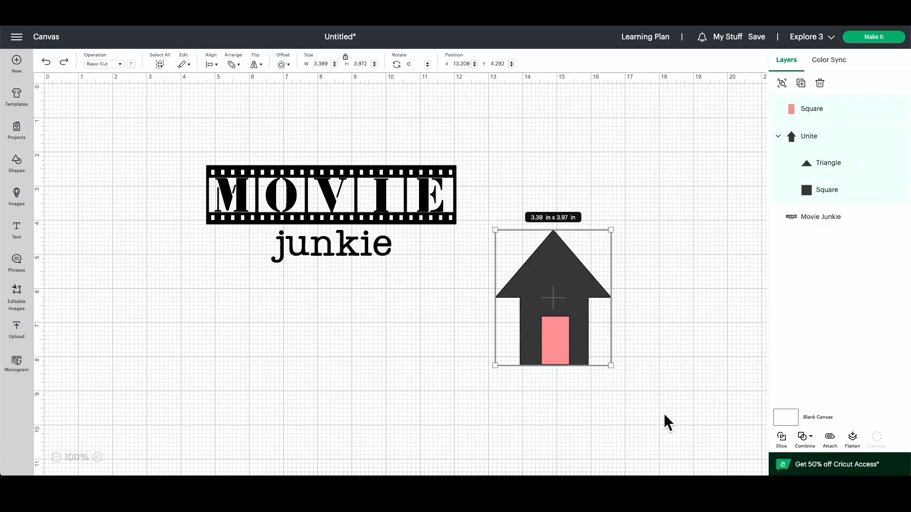
{"action": "left_click", "coordinate": [810, 439]}
{"action": "left_click", "coordinate": [834, 399]}
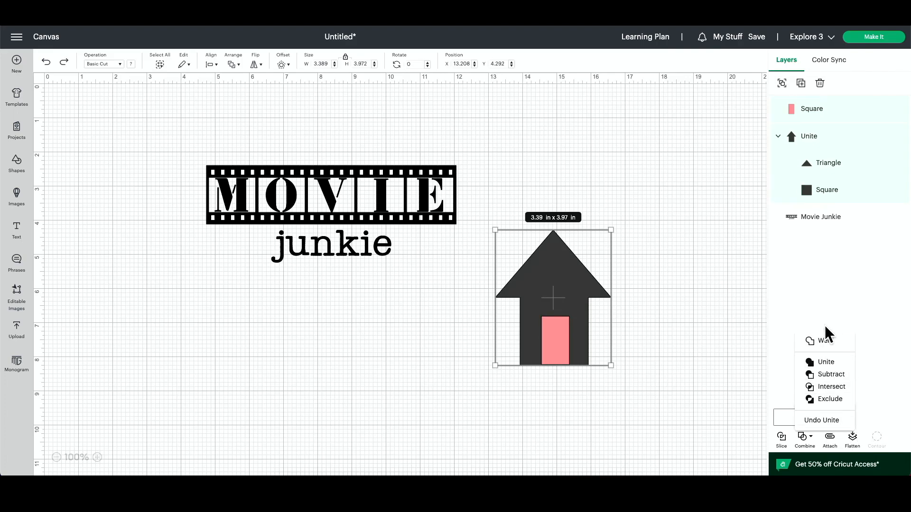
{"action": "left_click", "coordinate": [707, 402]}
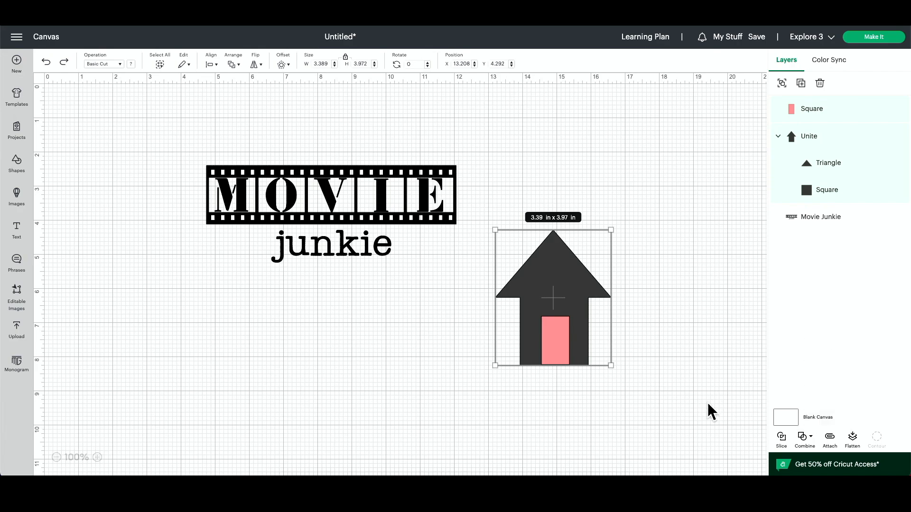
Select the house together with its pink door and delete both from the canvas.
{"action": "left_click_drag", "start_coordinate": [618, 407], "coordinate": [493, 245]}
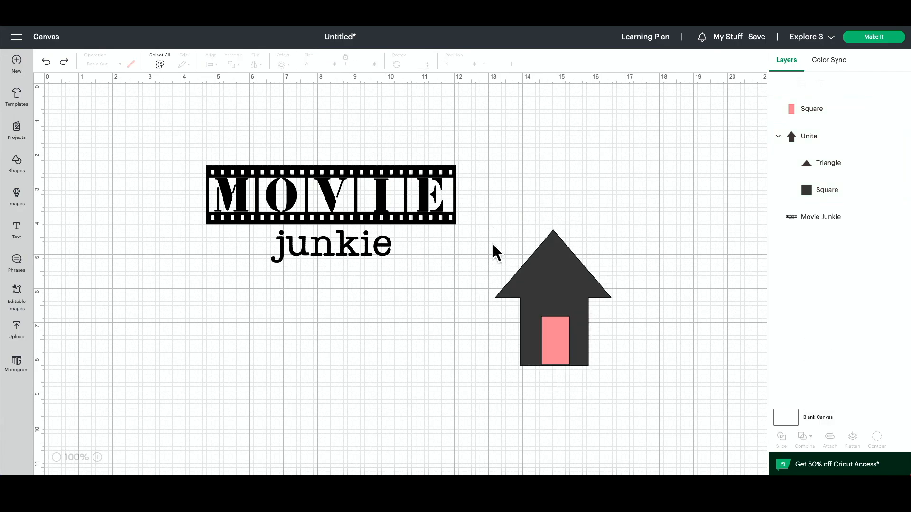
{"action": "left_click_drag", "start_coordinate": [491, 214], "coordinate": [648, 415]}
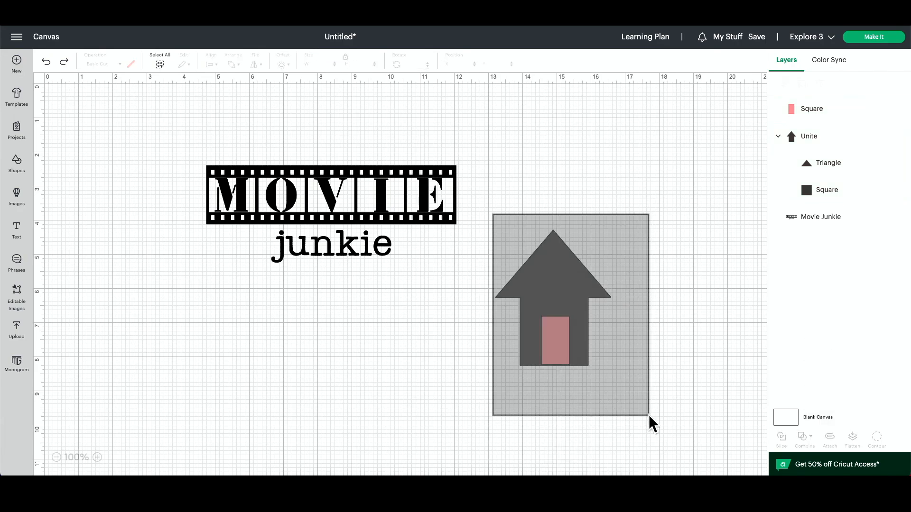
{"action": "key", "text": "Delete"}
Move the Movie Junkie design nearer the canvas centre, to about X 6.736, Y 3.598, and deselect it.
{"action": "left_click", "coordinate": [370, 213]}
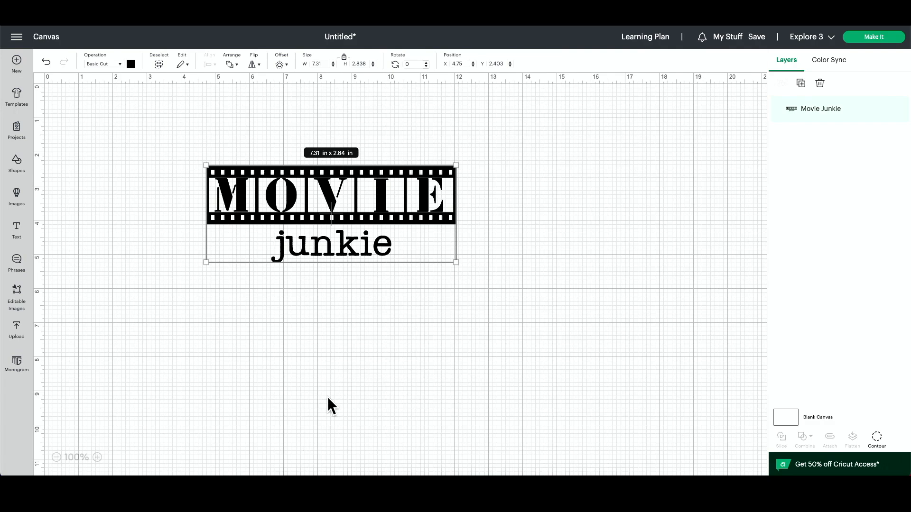
{"action": "left_click_drag", "start_coordinate": [302, 221], "coordinate": [375, 256]}
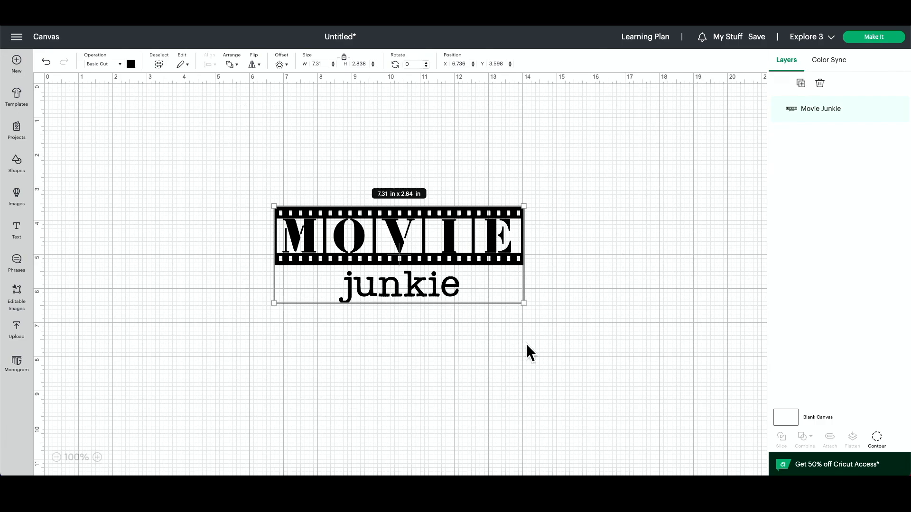
{"action": "left_click", "coordinate": [454, 363]}
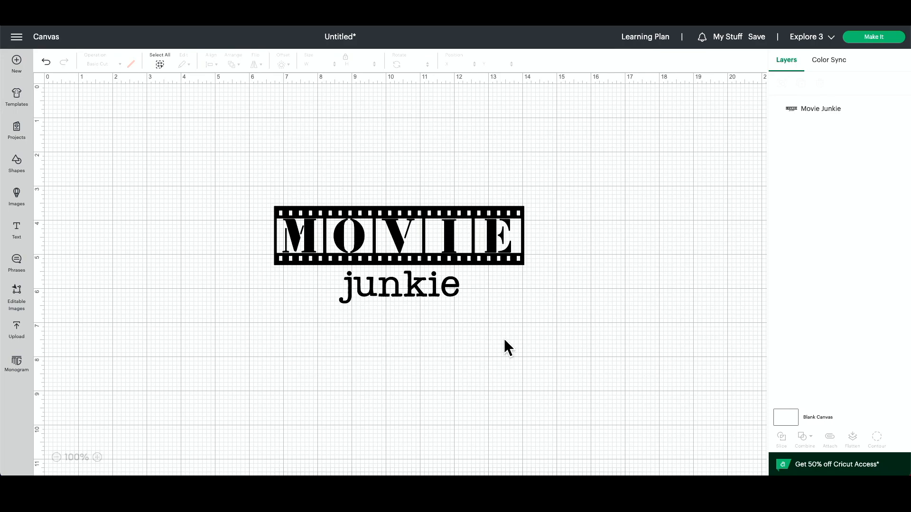
Select the Movie Junkie design and change its operation from cutting to drawing with Pen.
{"action": "left_click", "coordinate": [410, 243]}
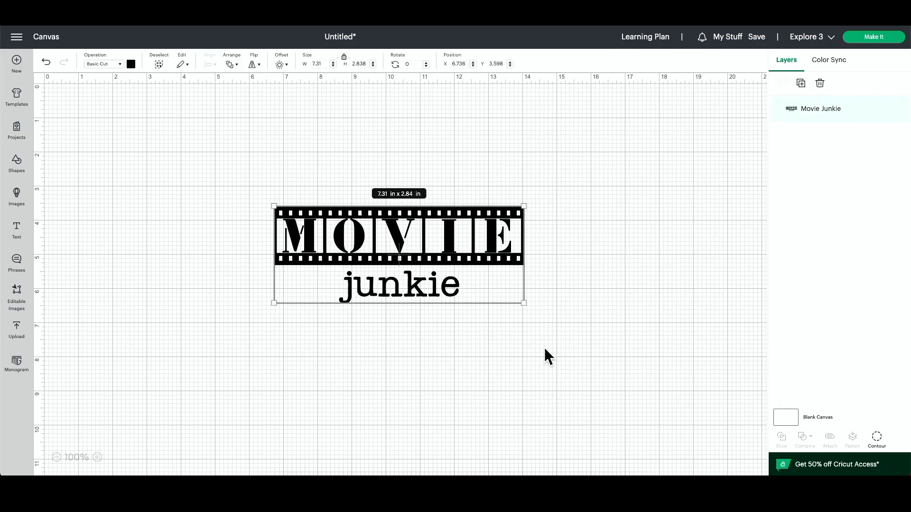
{"action": "left_click", "coordinate": [98, 458]}
{"action": "left_click", "coordinate": [97, 458]}
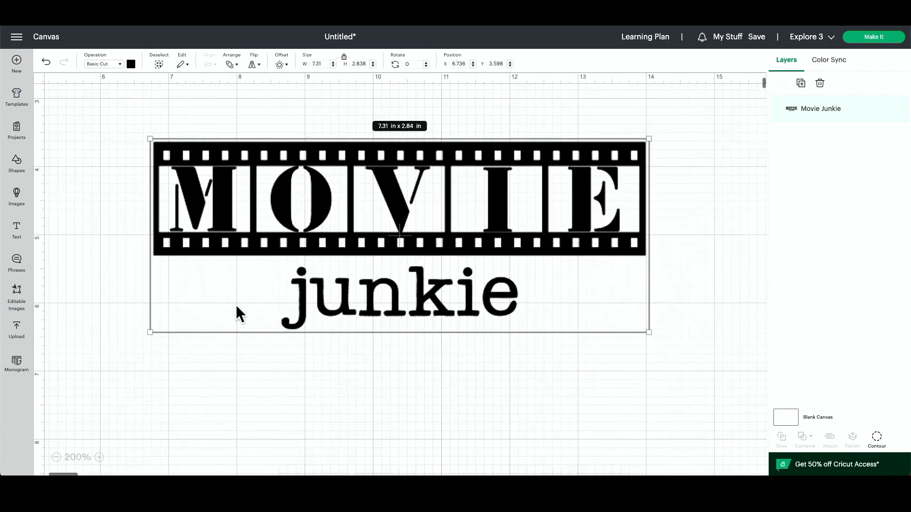
{"action": "left_click", "coordinate": [121, 138]}
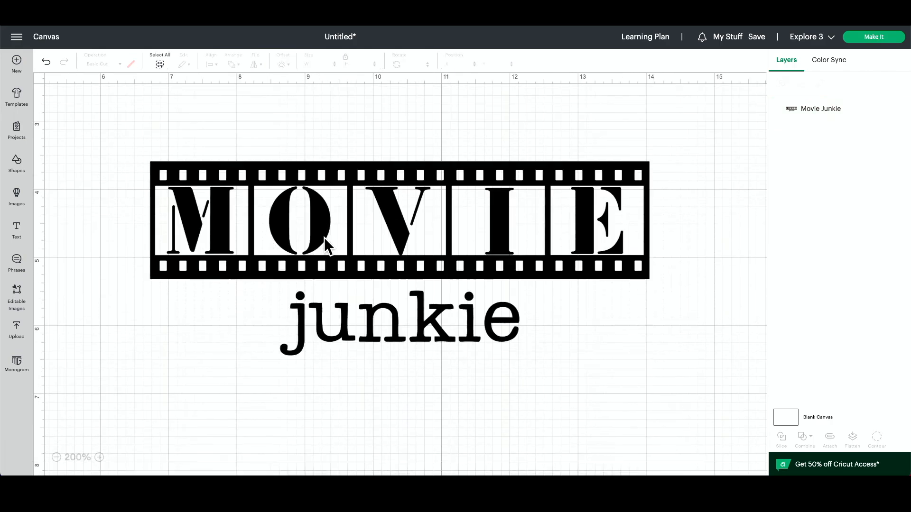
{"action": "left_click", "coordinate": [323, 237]}
{"action": "left_click", "coordinate": [118, 64]}
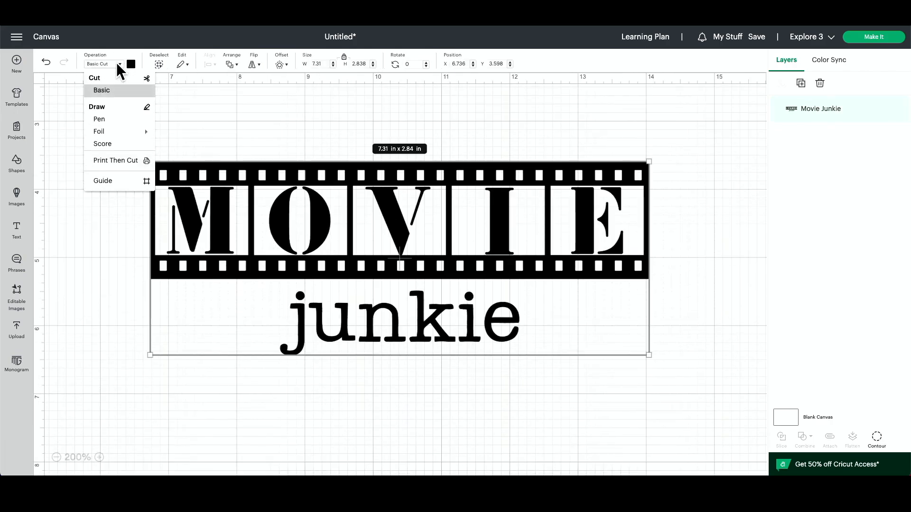
{"action": "left_click", "coordinate": [89, 78]}
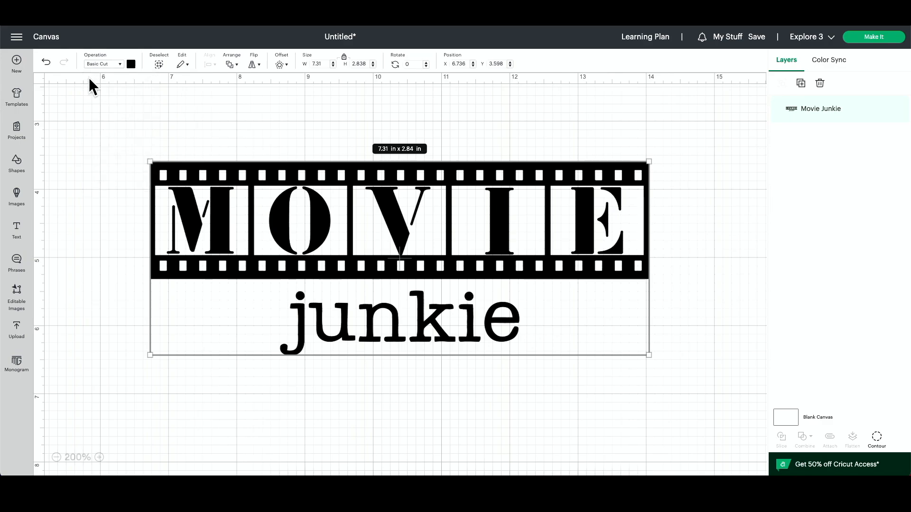
{"action": "left_click", "coordinate": [119, 64]}
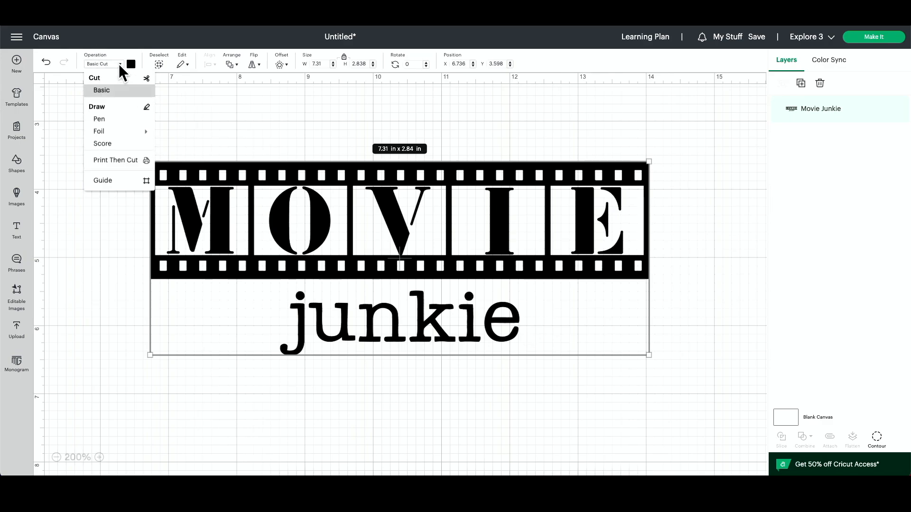
{"action": "left_click", "coordinate": [103, 121]}
{"action": "left_click", "coordinate": [72, 161]}
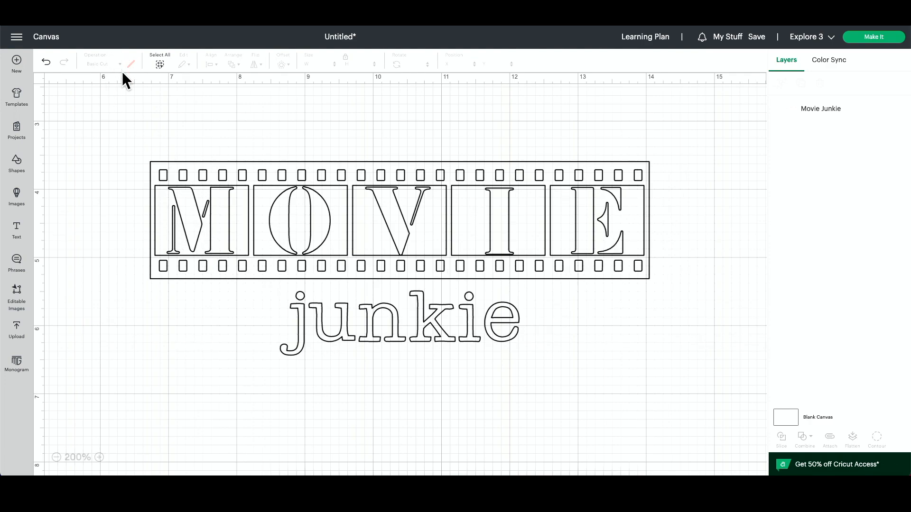
Set the Movie Junkie design's operation back to Basic Cut and deselect it.
{"action": "left_click", "coordinate": [229, 238]}
{"action": "left_click", "coordinate": [111, 63]}
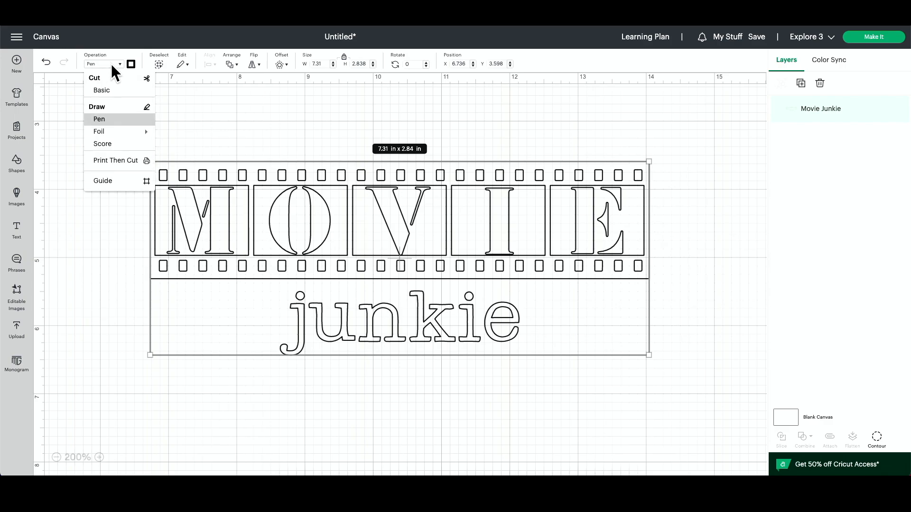
{"action": "left_click", "coordinate": [104, 89]}
{"action": "left_click", "coordinate": [93, 110]}
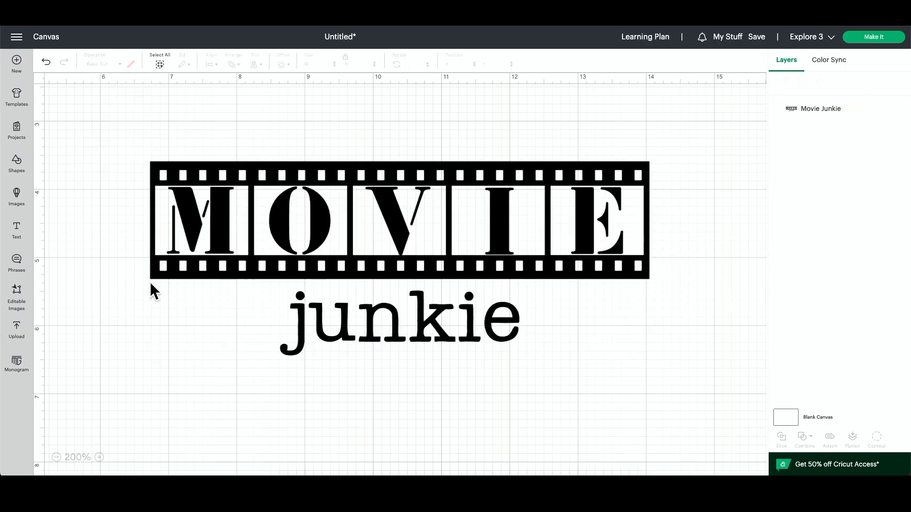
Move the Movie Junkie design to about X 8.194, Y 4.542 and apply a 0.194 in offset with rounded corners.
{"action": "left_click", "coordinate": [56, 457]}
{"action": "left_click_drag", "start_coordinate": [287, 264], "coordinate": [365, 313]}
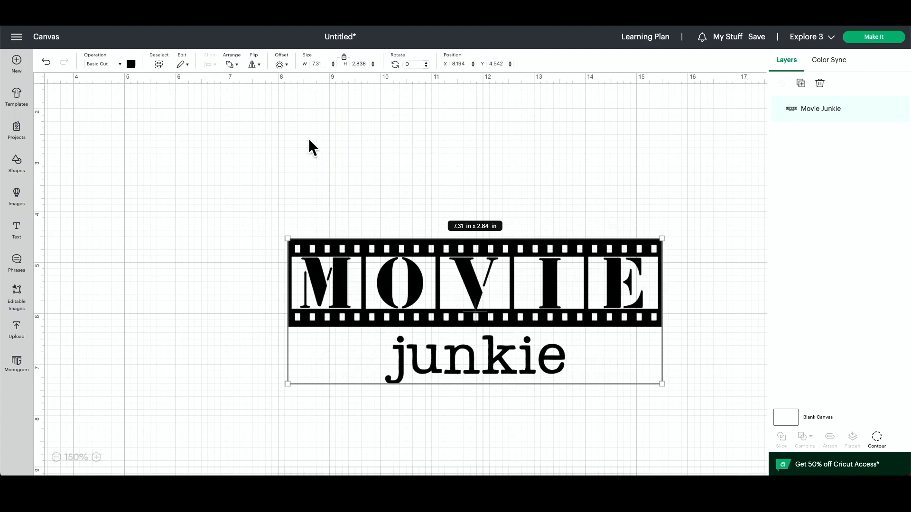
{"action": "left_click", "coordinate": [279, 65]}
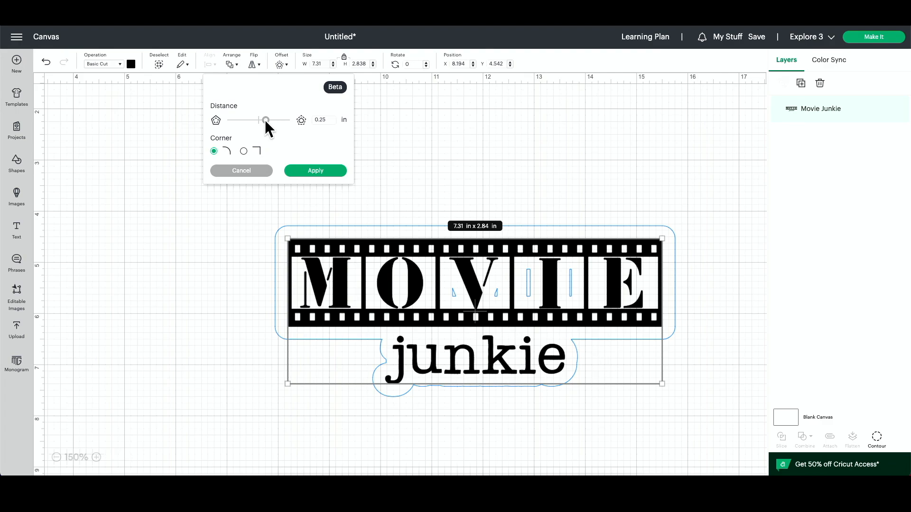
{"action": "left_click_drag", "start_coordinate": [265, 119], "coordinate": [263, 119]}
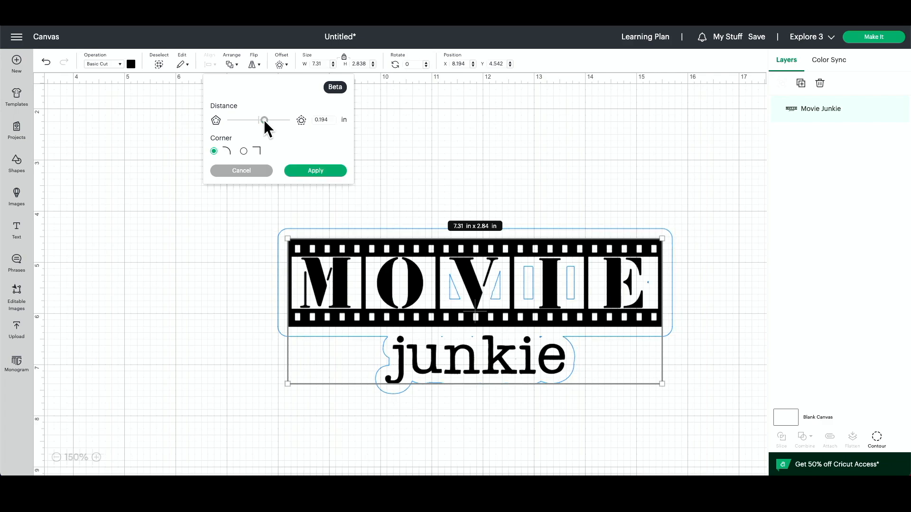
{"action": "left_click", "coordinate": [316, 170]}
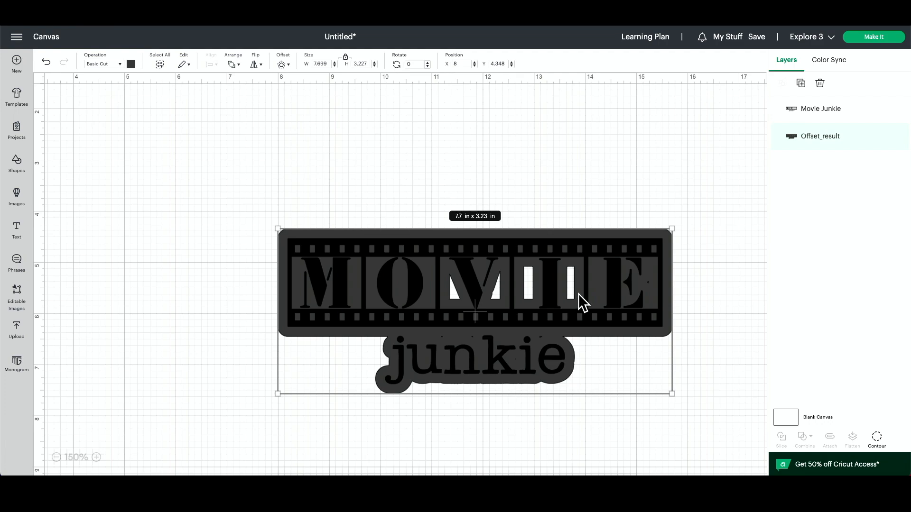
Hide all contours of the offset layer so its inner cutouts are filled in.
{"action": "left_click", "coordinate": [877, 437]}
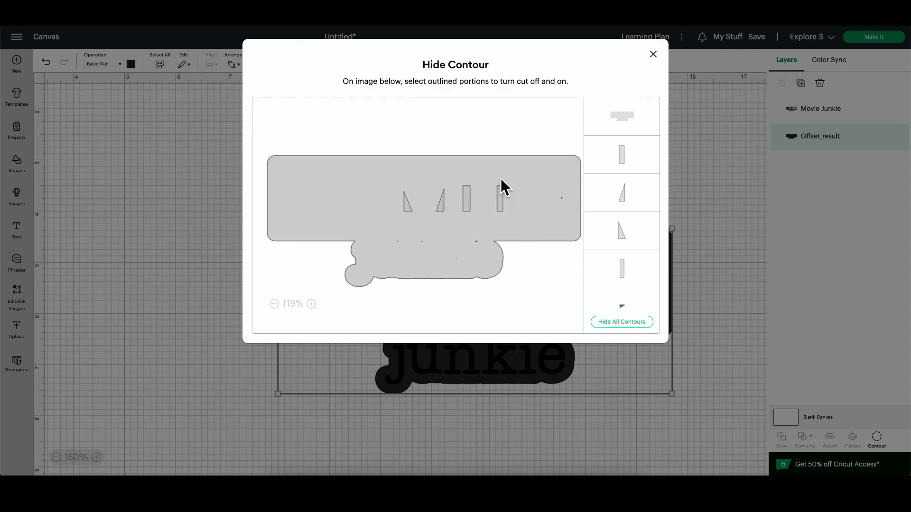
{"action": "left_click", "coordinate": [620, 322]}
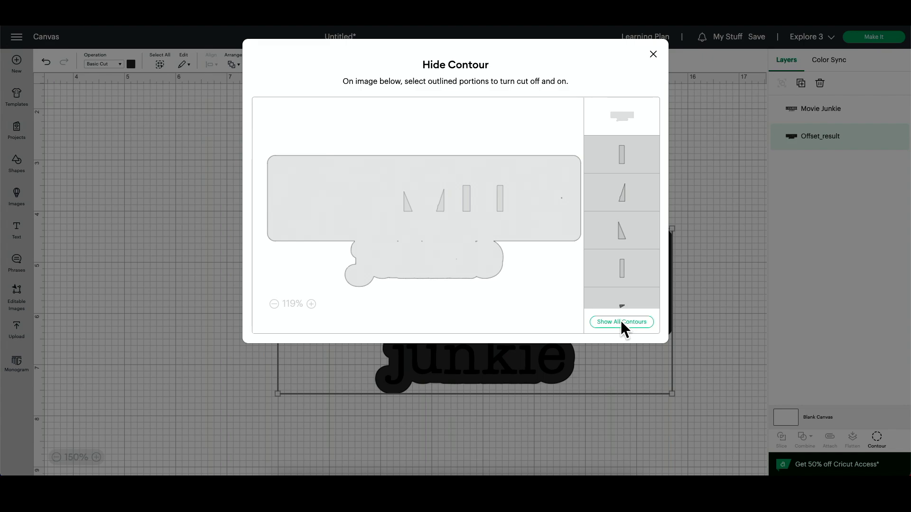
{"action": "left_click", "coordinate": [137, 324]}
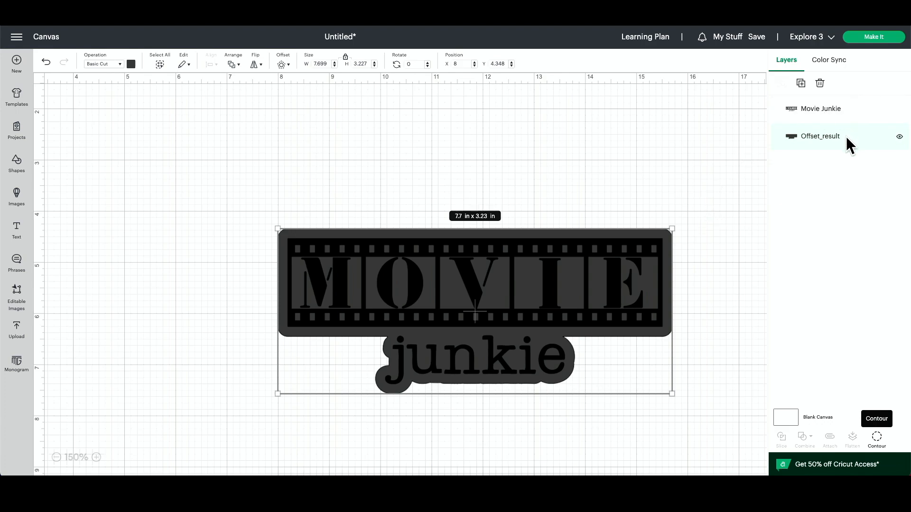
Change the offset layer's material colour to white and deselect it.
{"action": "left_click", "coordinate": [130, 63]}
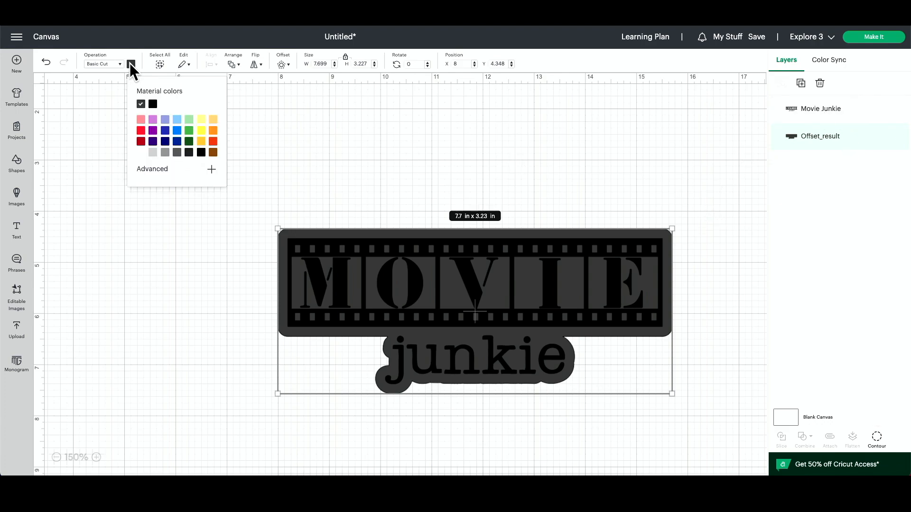
{"action": "left_click", "coordinate": [141, 152]}
{"action": "left_click", "coordinate": [112, 226]}
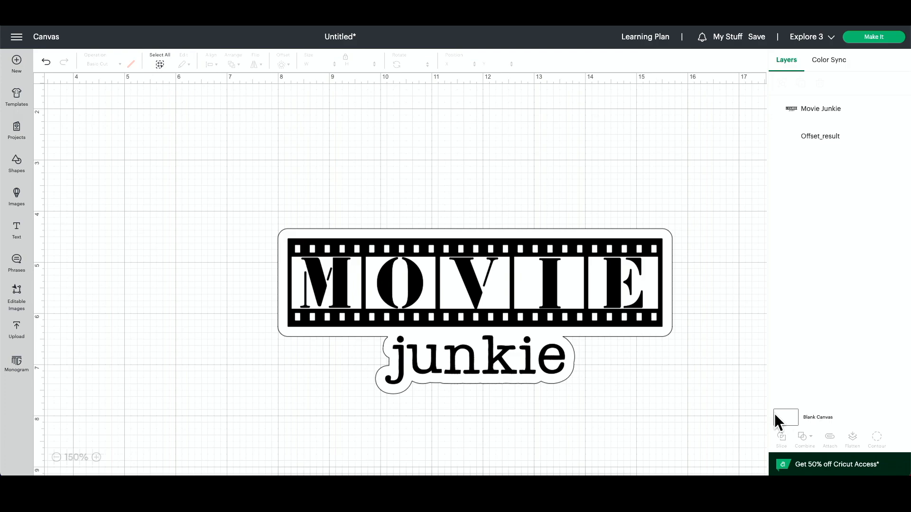
Try red and light grey as the blank canvas colour, and settle on medium grey so the white offset stands out.
{"action": "left_click", "coordinate": [824, 416]}
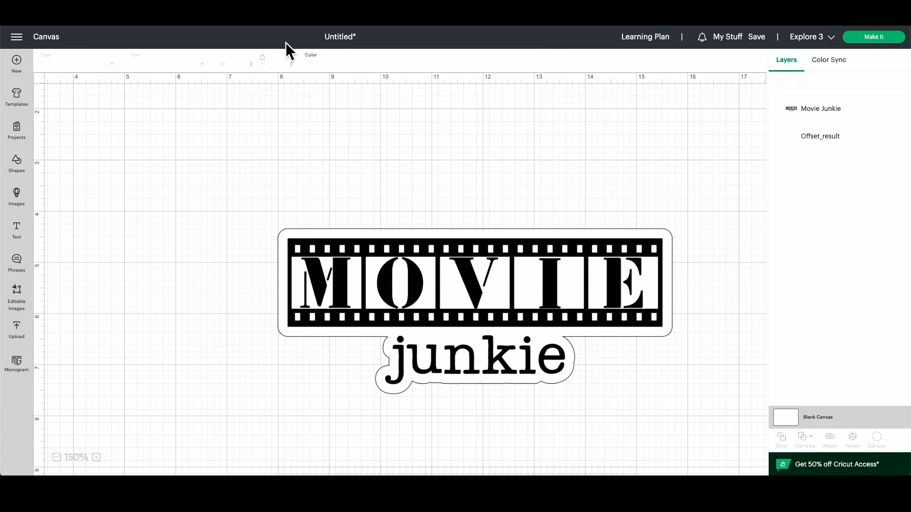
{"action": "left_click", "coordinate": [308, 63]}
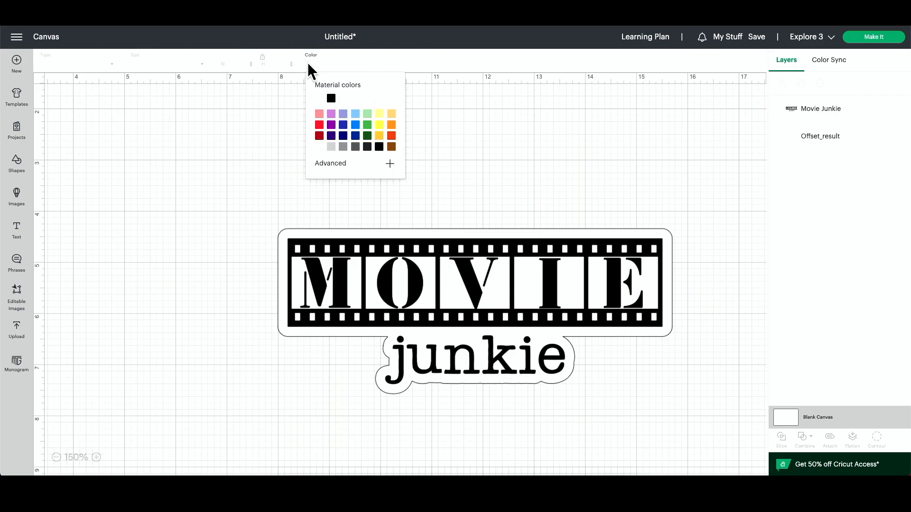
{"action": "left_click", "coordinate": [342, 143]}
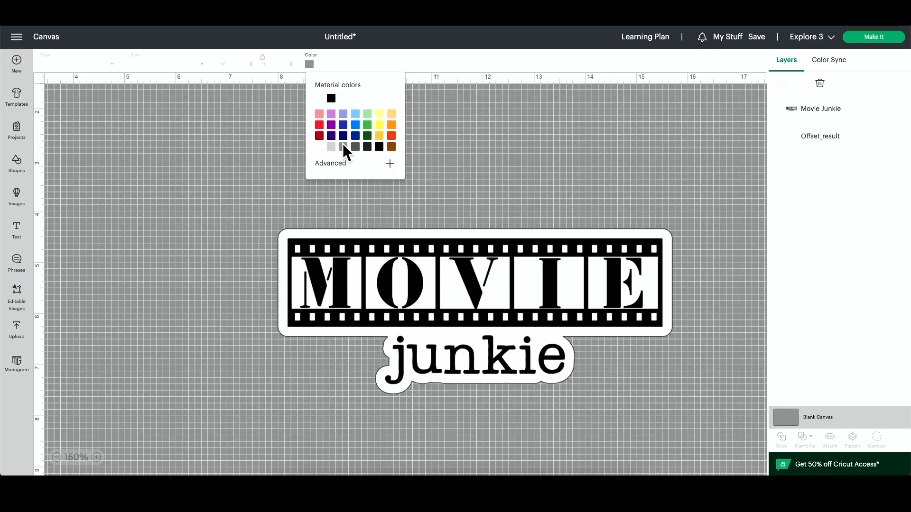
{"action": "left_click", "coordinate": [340, 113]}
{"action": "left_click", "coordinate": [319, 126]}
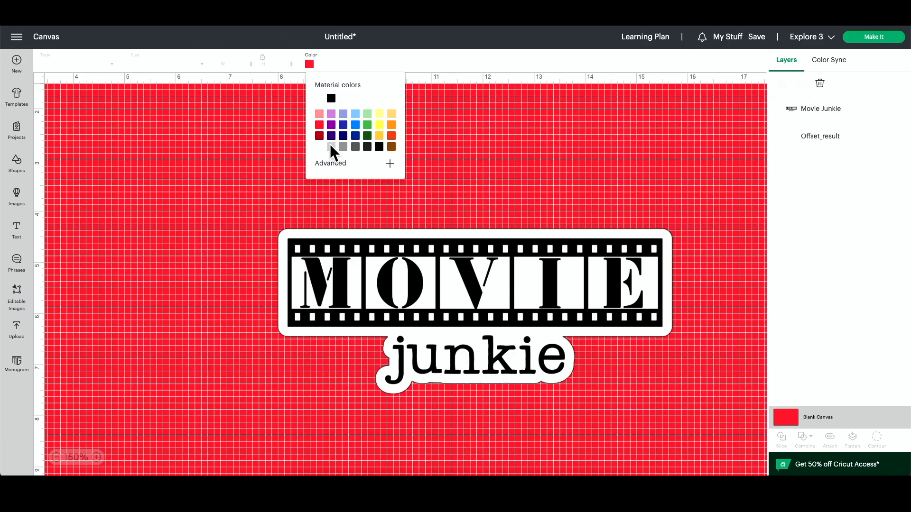
{"action": "left_click", "coordinate": [343, 145]}
{"action": "left_click", "coordinate": [332, 144]}
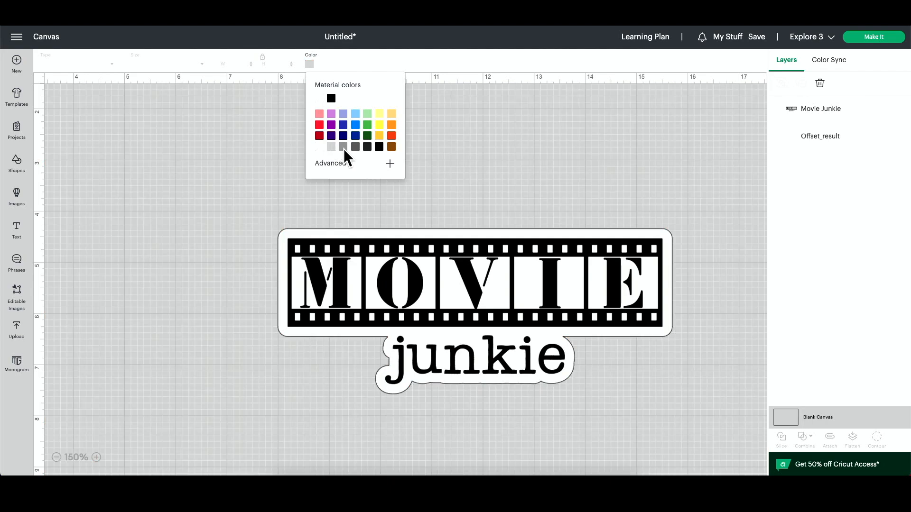
{"action": "left_click", "coordinate": [340, 148]}
{"action": "left_click", "coordinate": [195, 238]}
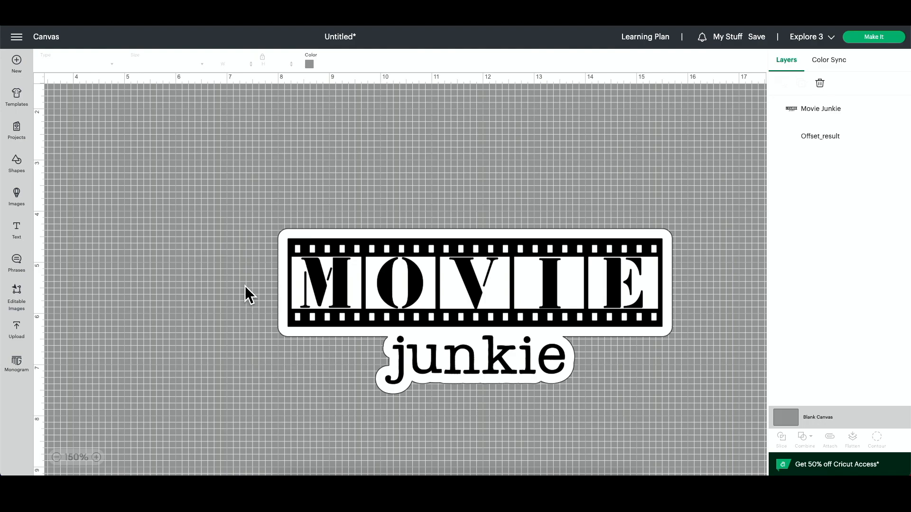
Flatten the Movie Junkie design and its offset into one Print Then Cut image, and move it to about X 6.681, Y 3.556.
{"action": "left_click_drag", "start_coordinate": [239, 196], "coordinate": [700, 405]}
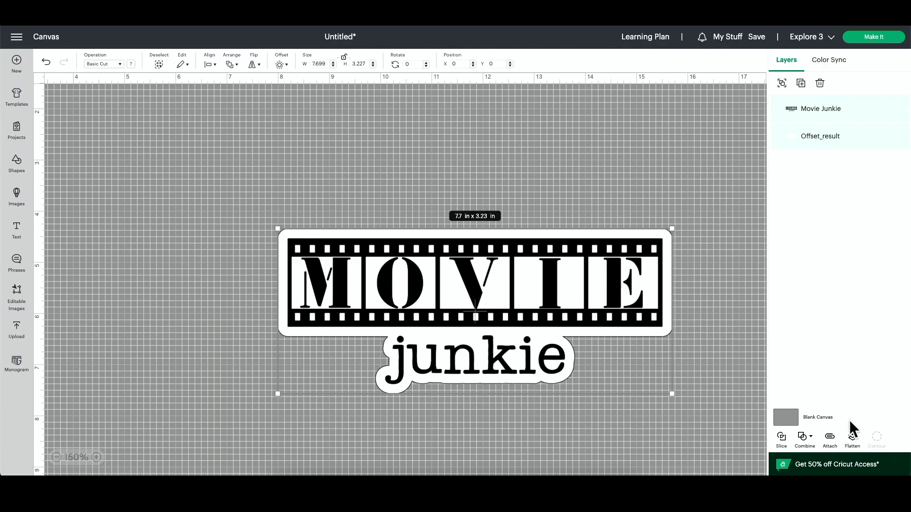
{"action": "left_click", "coordinate": [852, 437]}
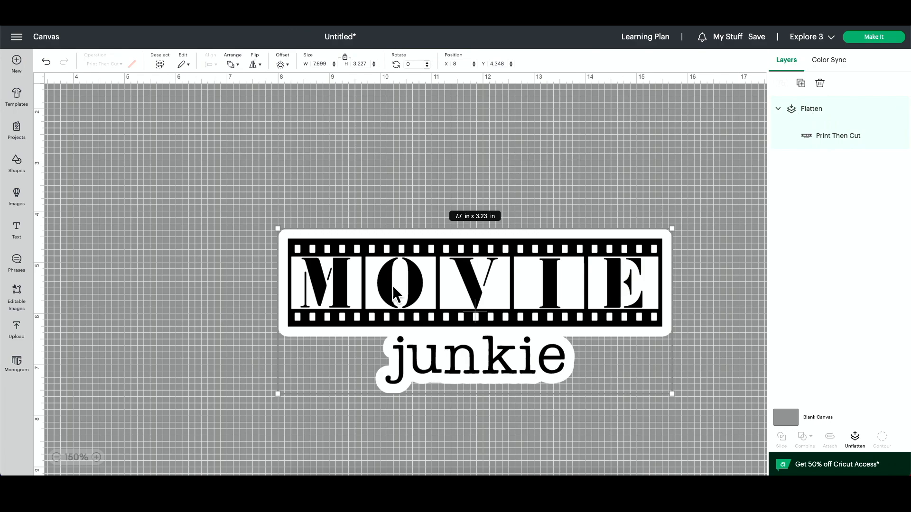
{"action": "left_click_drag", "start_coordinate": [392, 285], "coordinate": [393, 285]}
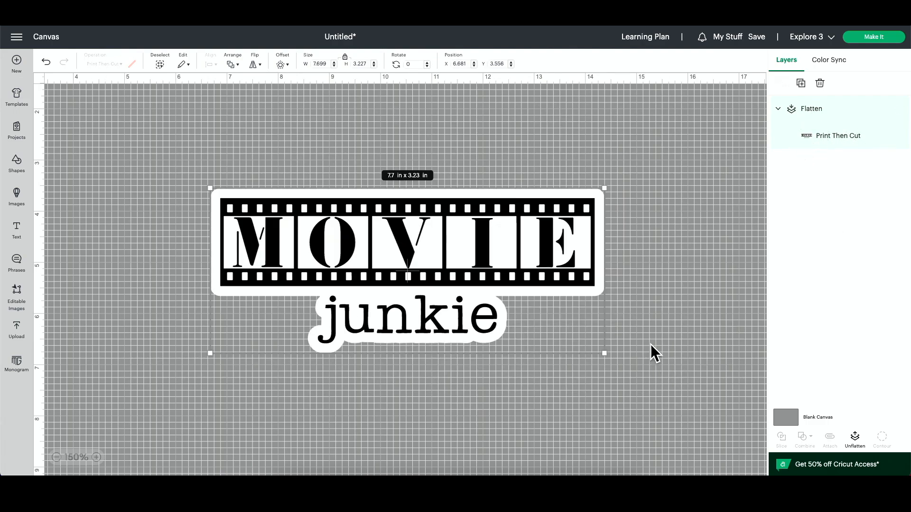
{"action": "left_click", "coordinate": [651, 344]}
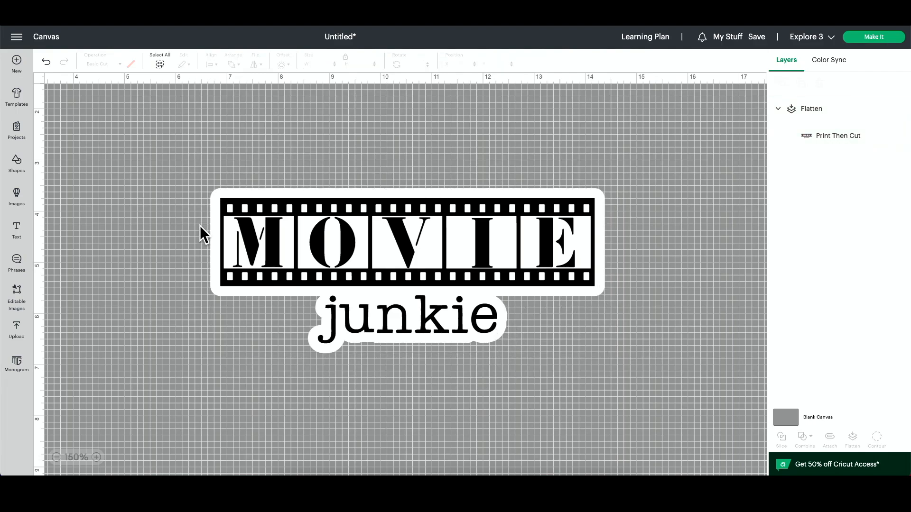
Enlarge the flattened design to about 10.507 x 4.403 in, move it to about X 4.597, Y 3.528, and deselect it.
{"action": "left_click", "coordinate": [439, 246]}
{"action": "left_click_drag", "start_coordinate": [439, 246], "coordinate": [450, 245]}
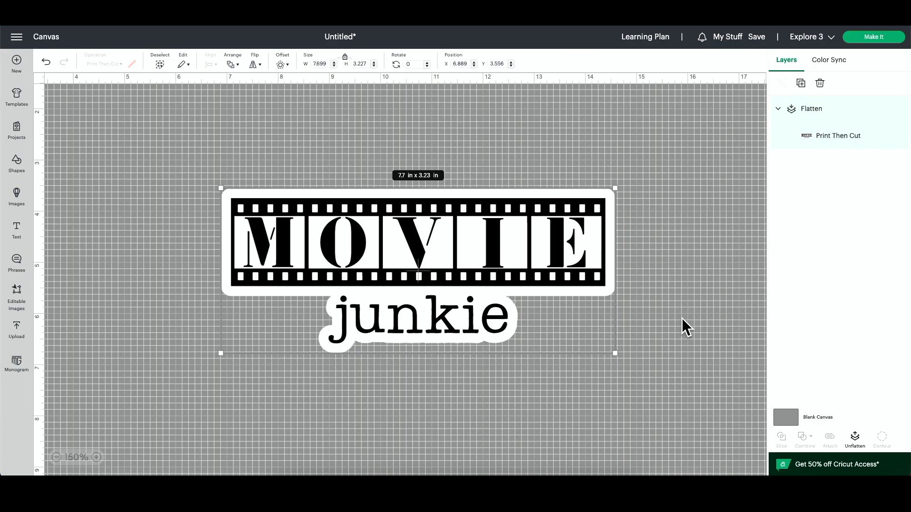
{"action": "left_click_drag", "start_coordinate": [610, 352], "coordinate": [711, 426]}
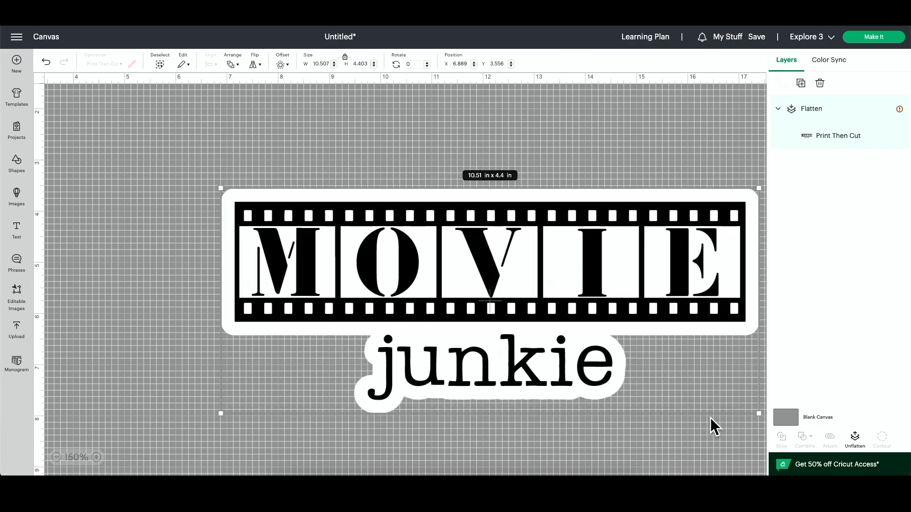
{"action": "left_click_drag", "start_coordinate": [553, 317], "coordinate": [436, 316]}
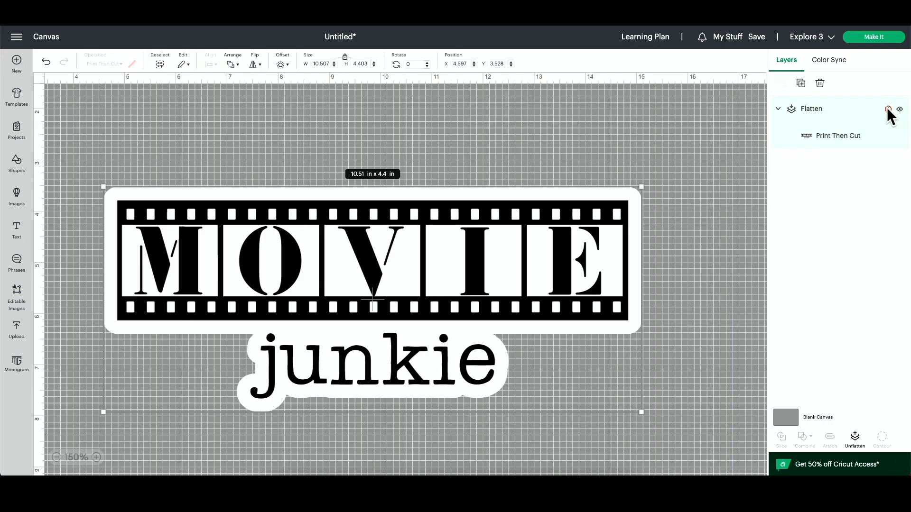
{"action": "left_click", "coordinate": [716, 138]}
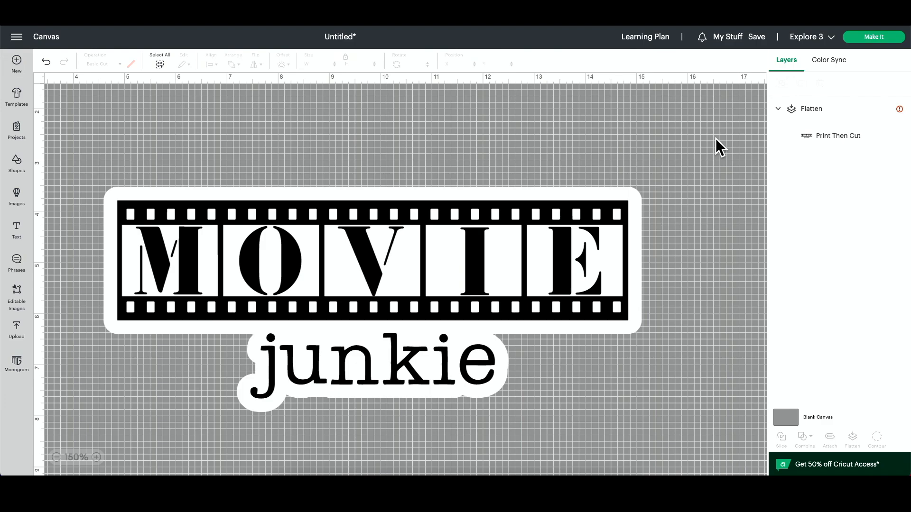
Review the flattened layer's size warning and the Print Then Cut page size options, keeping 8.5 in x 11 in (Letter).
{"action": "left_click", "coordinate": [887, 109]}
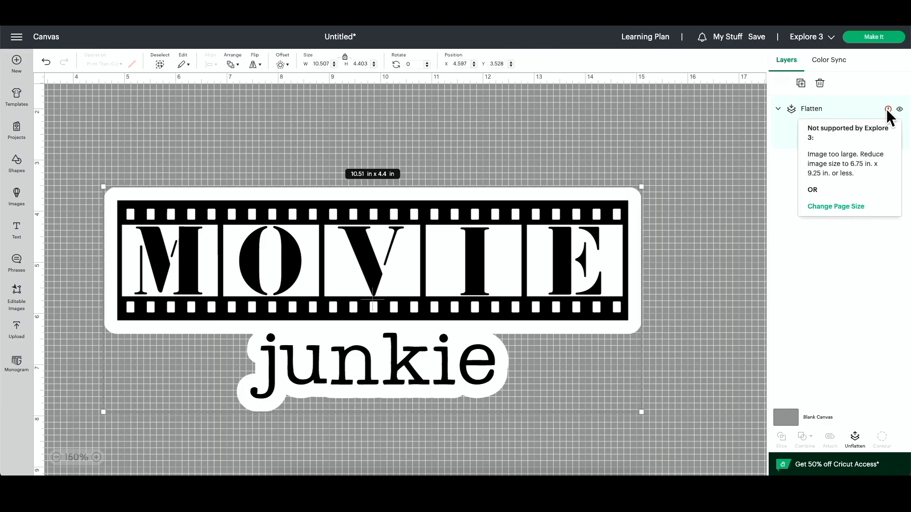
{"action": "left_click", "coordinate": [836, 208]}
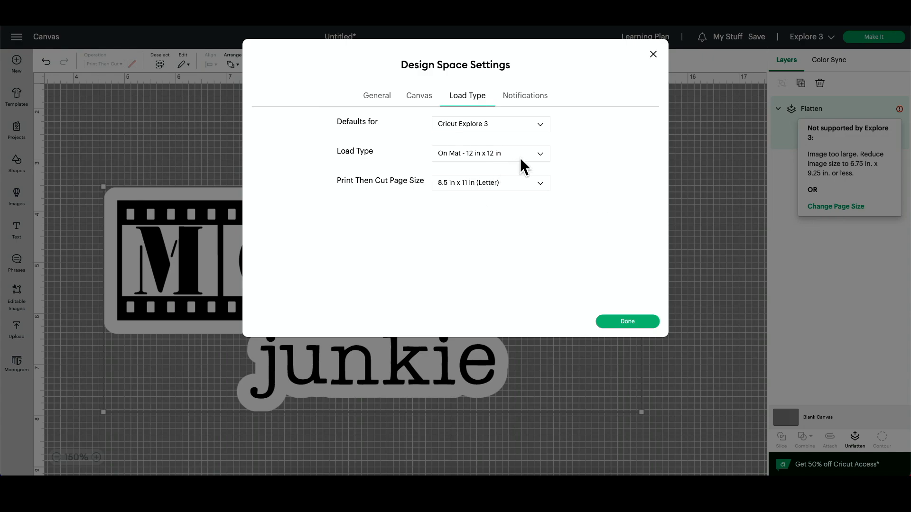
{"action": "left_click", "coordinate": [536, 184]}
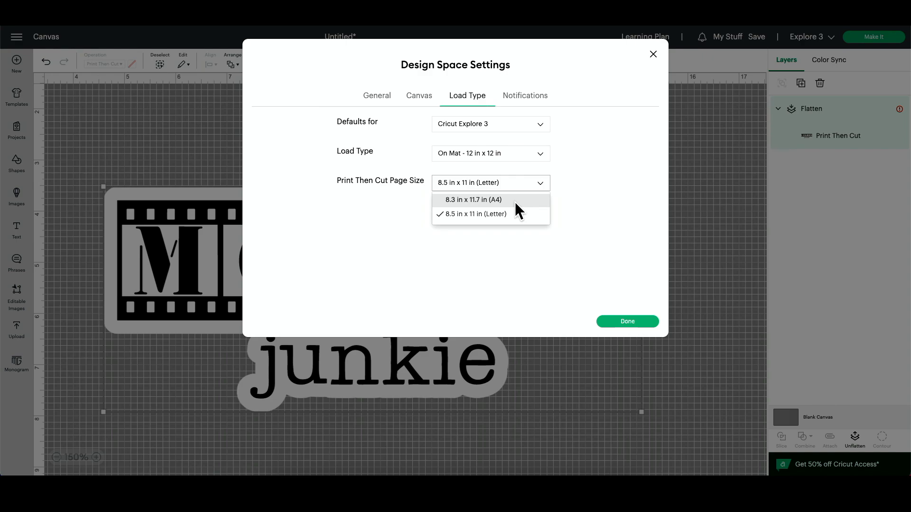
{"action": "left_click", "coordinate": [496, 213]}
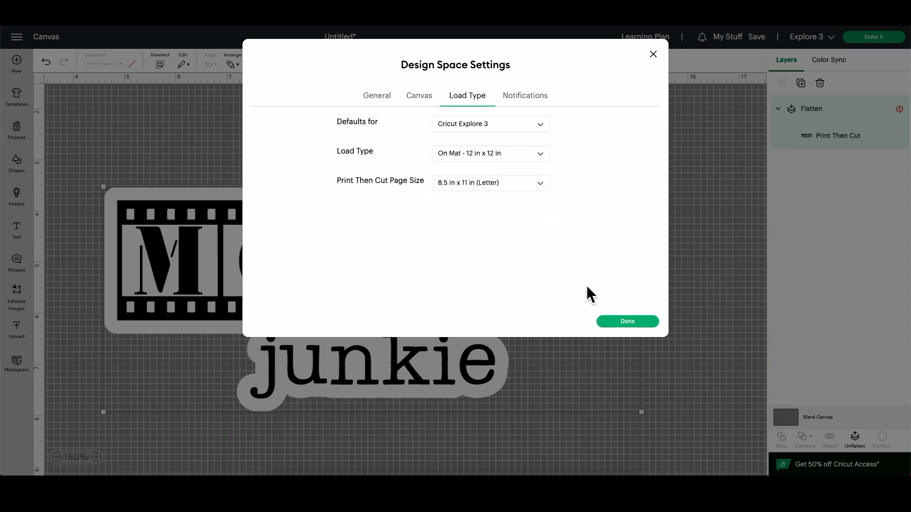
{"action": "left_click", "coordinate": [629, 323]}
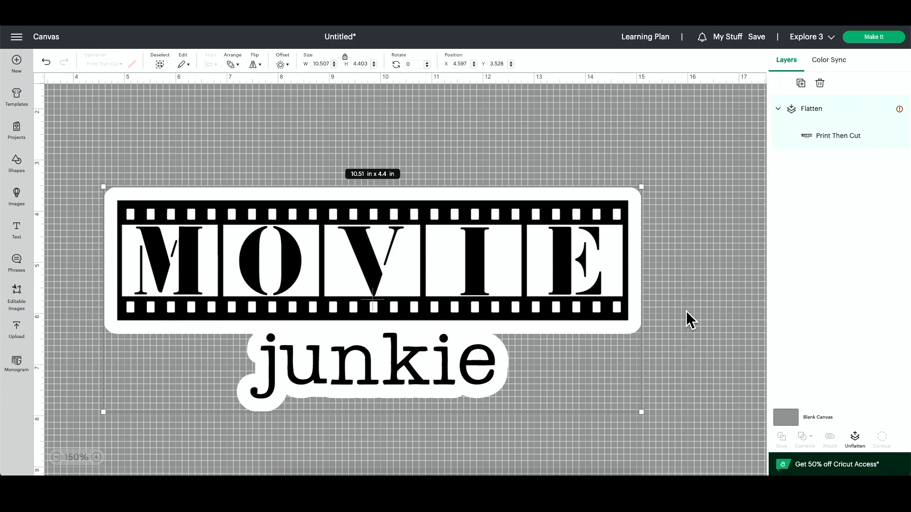
Delete the flattened Movie Junkie design and add a new text object at about X 9.751, Y 4.801.
{"action": "key", "text": "ctrl+z"}
{"action": "key", "text": "Delete"}
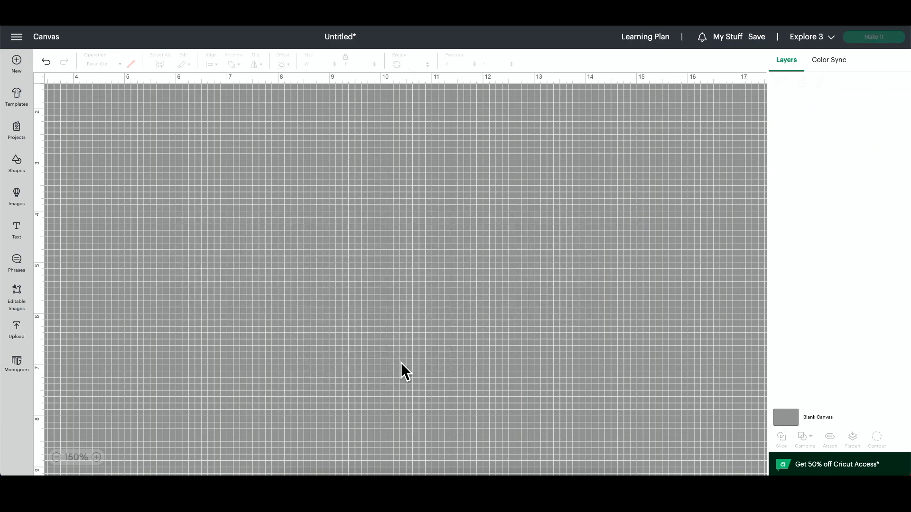
{"action": "left_click", "coordinate": [17, 230]}
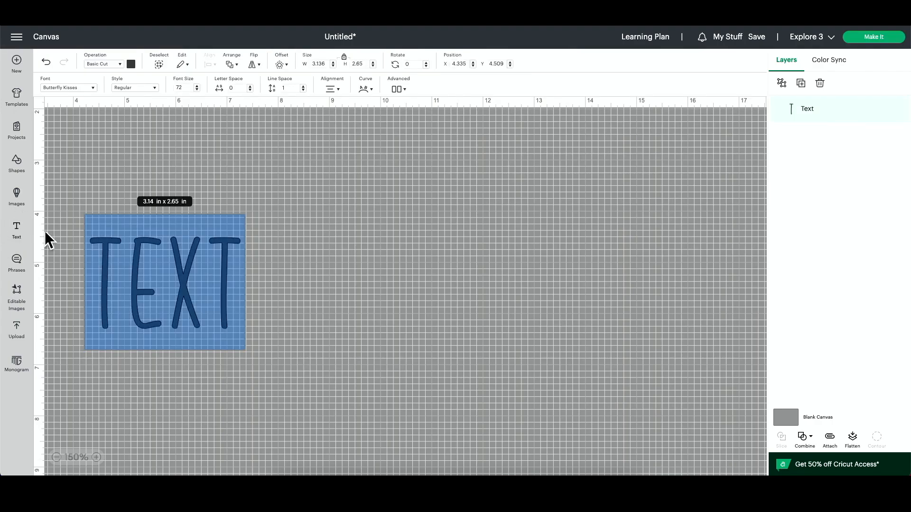
{"action": "left_click", "coordinate": [313, 317]}
{"action": "left_click_drag", "start_coordinate": [169, 281], "coordinate": [447, 295]}
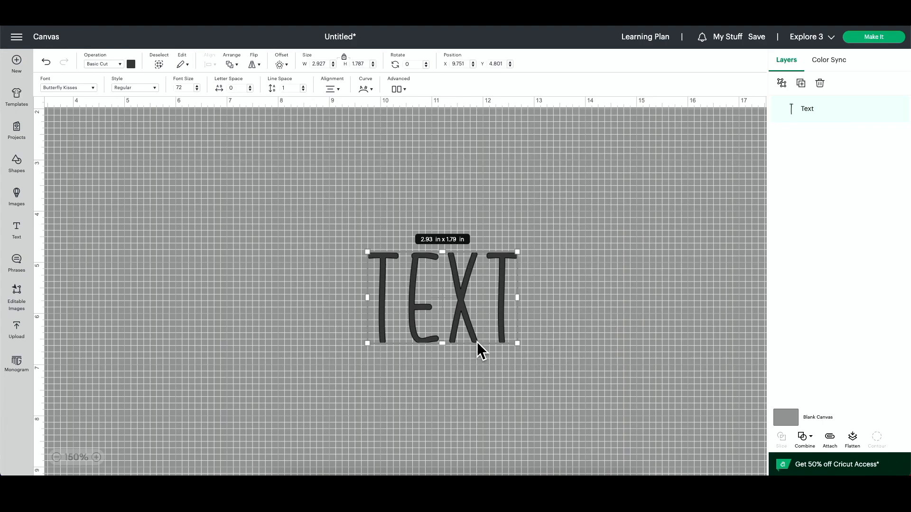
Replace the placeholder wording of the text object with "hello".
{"action": "left_click", "coordinate": [445, 312]}
{"action": "double_click", "coordinate": [445, 312]}
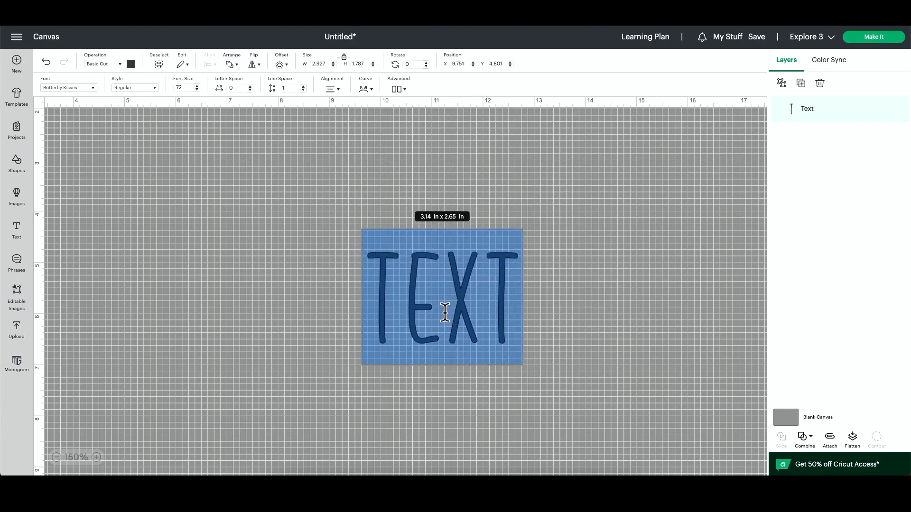
{"action": "left_click", "coordinate": [627, 314]}
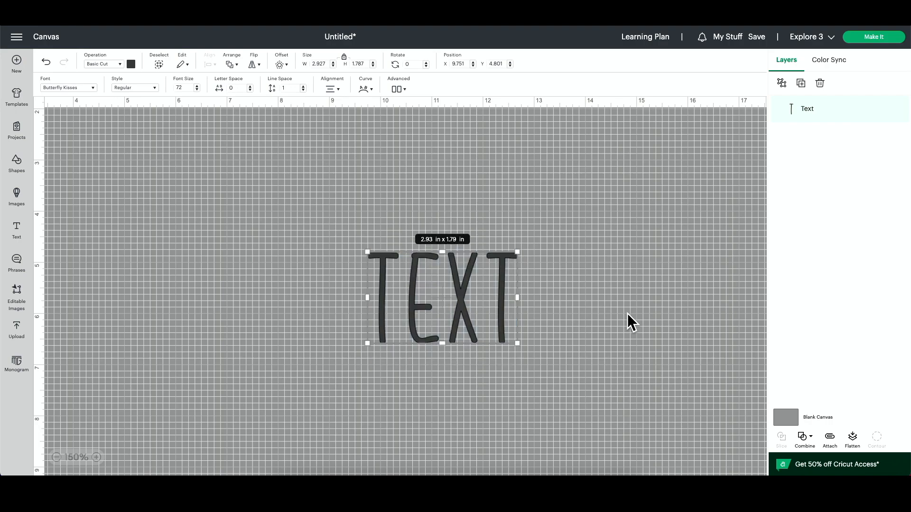
{"action": "double_click", "coordinate": [446, 288]}
{"action": "type", "text": "he"}
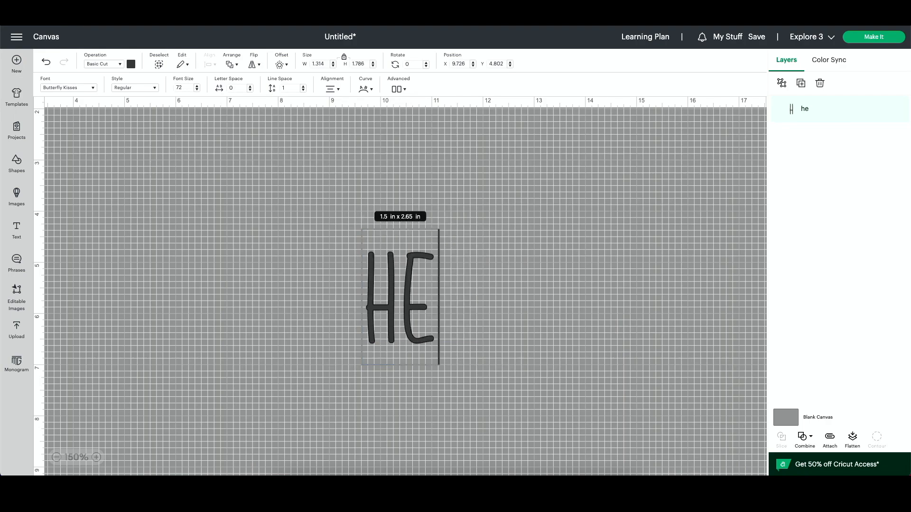
{"action": "type", "text": "k"}
{"action": "key", "text": "BackSpace"}
{"action": "type", "text": "llo"}
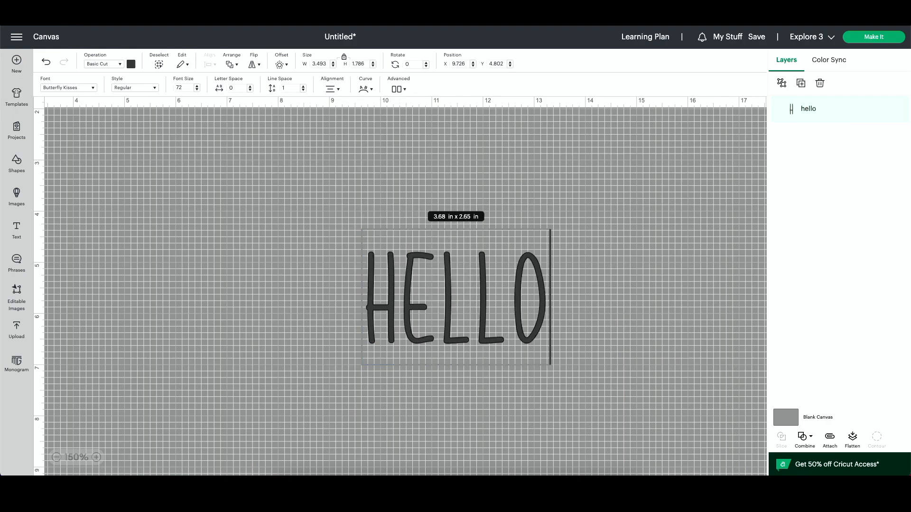
{"action": "left_click", "coordinate": [621, 295]}
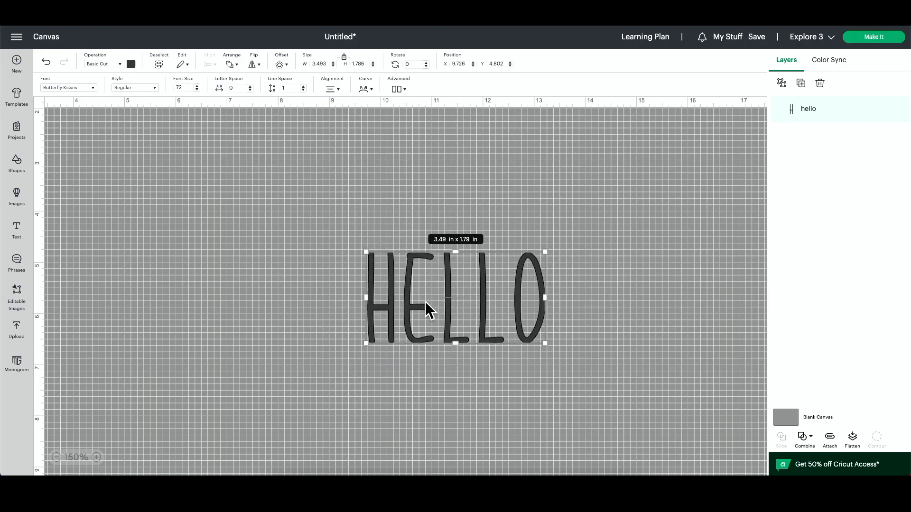
Browse the system and recently used fonts, and change the hello text's font to Affirmations.
{"action": "left_click", "coordinate": [66, 87]}
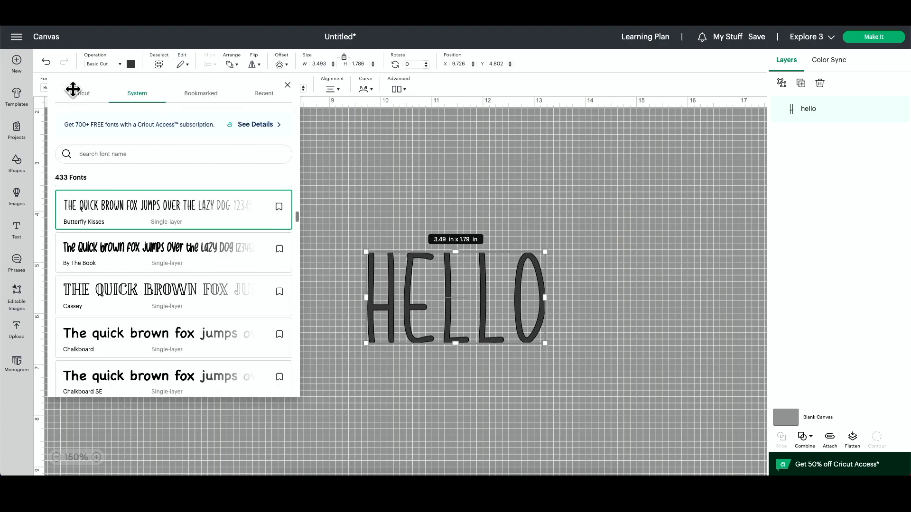
{"action": "scroll", "coordinate": [188, 263], "scroll_direction": "up", "scroll_amount": 3}
{"action": "scroll", "coordinate": [188, 262], "scroll_direction": "up", "scroll_amount": 3}
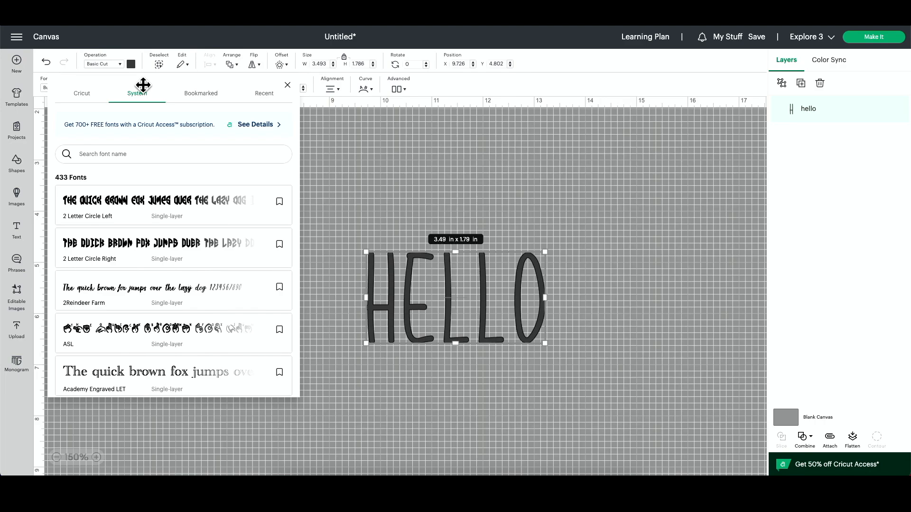
{"action": "left_click", "coordinate": [264, 94]}
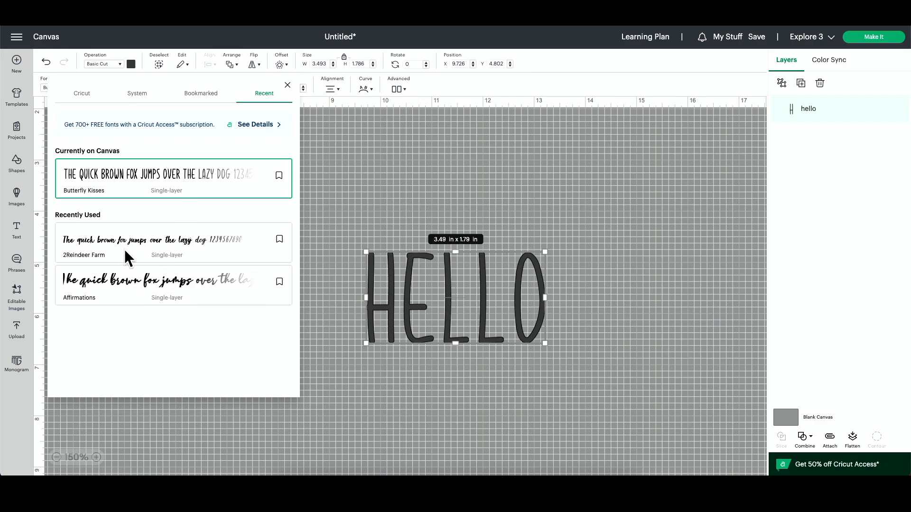
{"action": "left_click", "coordinate": [121, 287]}
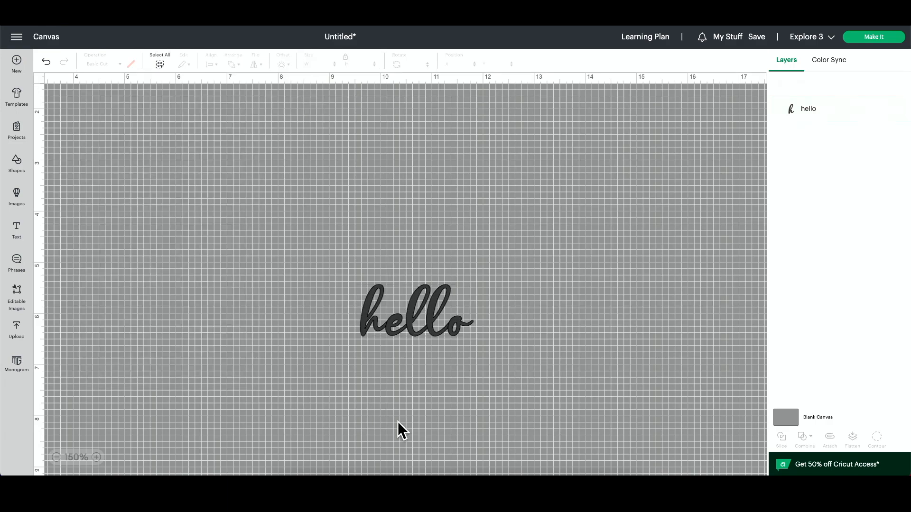
{"action": "left_click", "coordinate": [398, 422]}
Enlarge the hello text to about 8.966 x 4.106 in and position it at about X 2.928, Y 2.16.
{"action": "left_click_drag", "start_coordinate": [416, 320], "coordinate": [306, 241]}
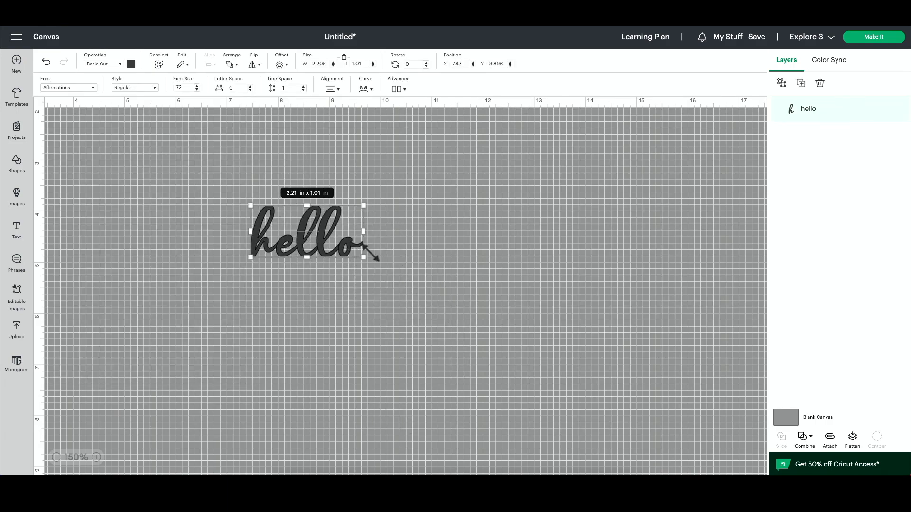
{"action": "left_click_drag", "start_coordinate": [364, 256], "coordinate": [542, 339]}
{"action": "left_click", "coordinate": [465, 428]}
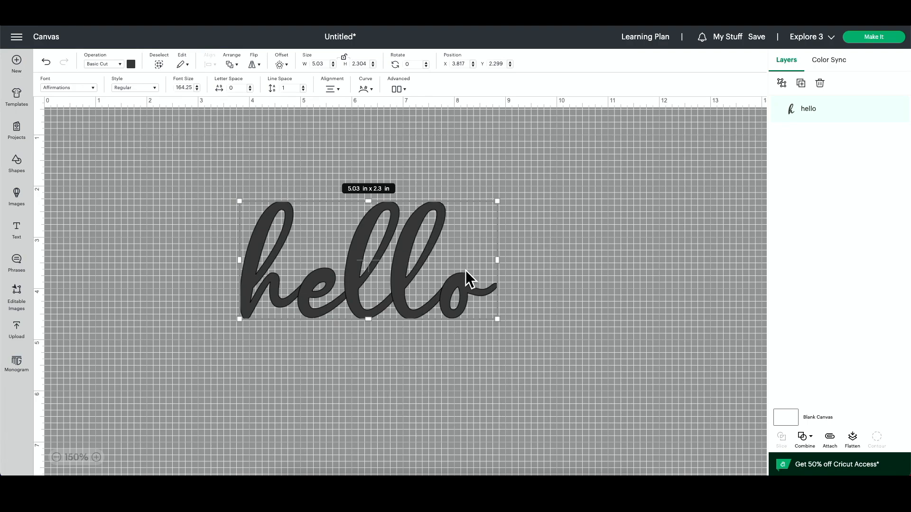
{"action": "left_click_drag", "start_coordinate": [497, 319], "coordinate": [636, 380]}
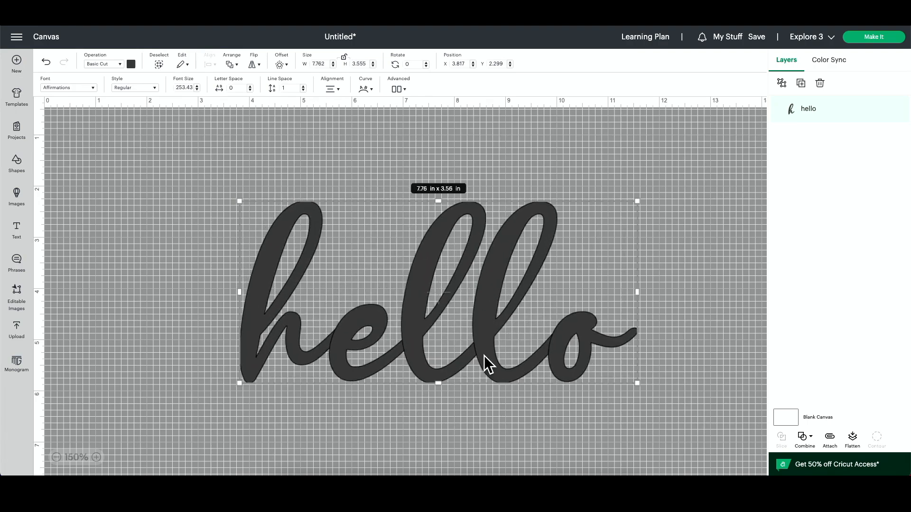
{"action": "left_click_drag", "start_coordinate": [488, 366], "coordinate": [434, 351]}
{"action": "left_click_drag", "start_coordinate": [601, 375], "coordinate": [618, 387]}
{"action": "left_click", "coordinate": [696, 363]}
{"action": "left_click", "coordinate": [504, 352]}
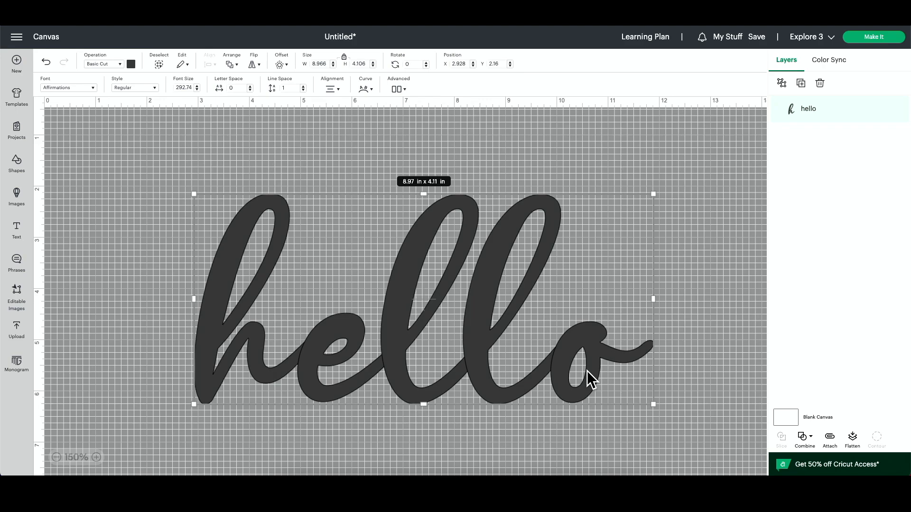
Change the hello text's operation to Pen and move the text to about X 2.414, Y 1.799.
{"action": "left_click_drag", "start_coordinate": [588, 371], "coordinate": [575, 357]}
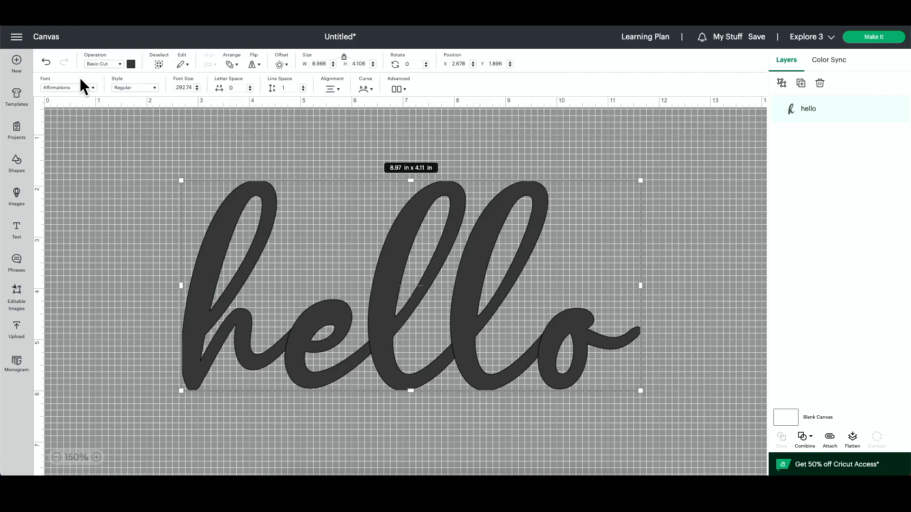
{"action": "left_click", "coordinate": [114, 63]}
{"action": "left_click", "coordinate": [100, 114]}
{"action": "left_click", "coordinate": [100, 113]}
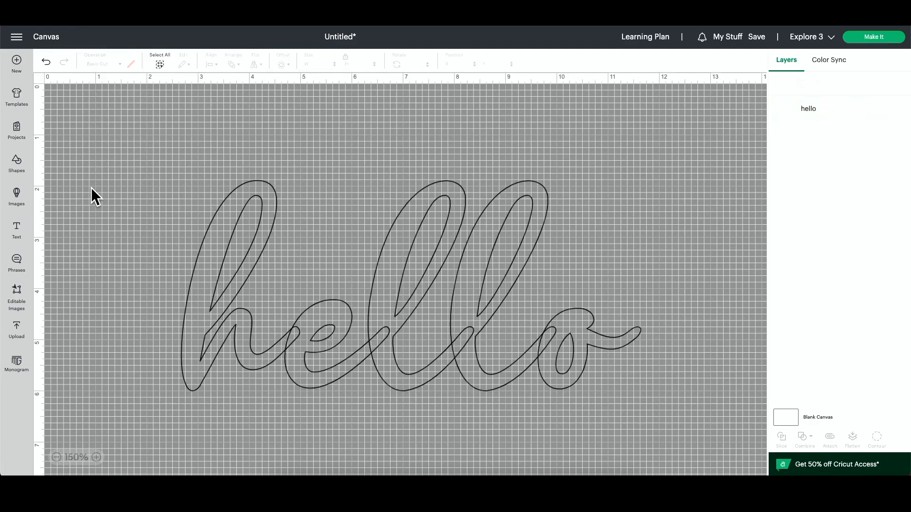
{"action": "left_click_drag", "start_coordinate": [306, 334], "coordinate": [289, 327]}
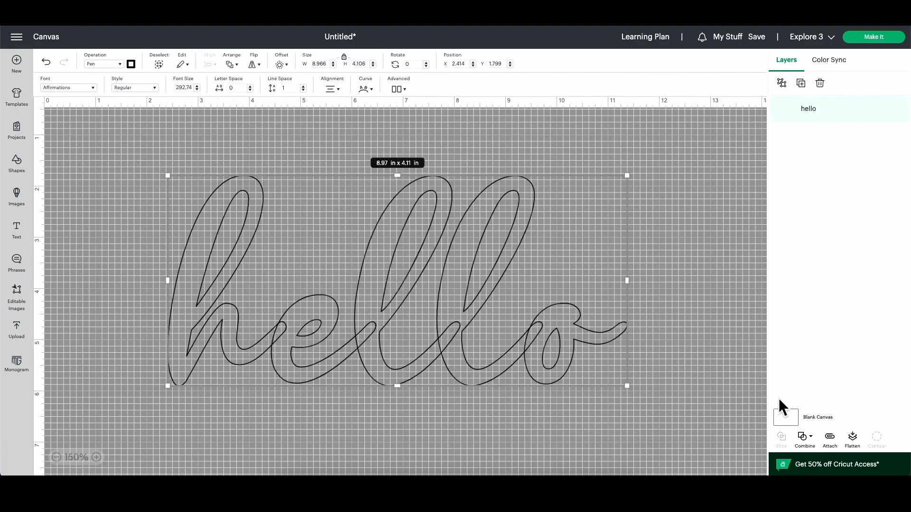
Change the blank canvas colour to white and move the hello text to about X 2.039, Y 1.452.
{"action": "left_click", "coordinate": [801, 418]}
{"action": "left_click", "coordinate": [308, 67]}
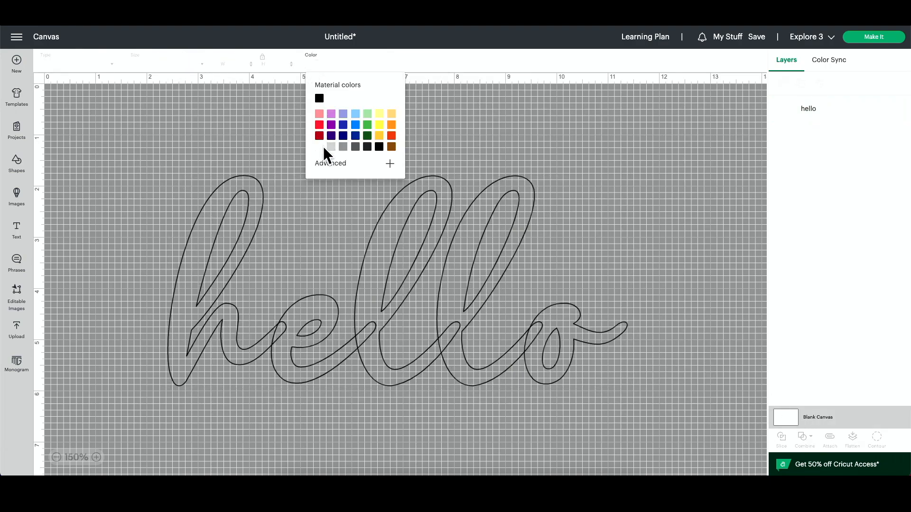
{"action": "left_click", "coordinate": [321, 148]}
{"action": "left_click", "coordinate": [585, 209]}
{"action": "left_click_drag", "start_coordinate": [408, 283], "coordinate": [407, 281]}
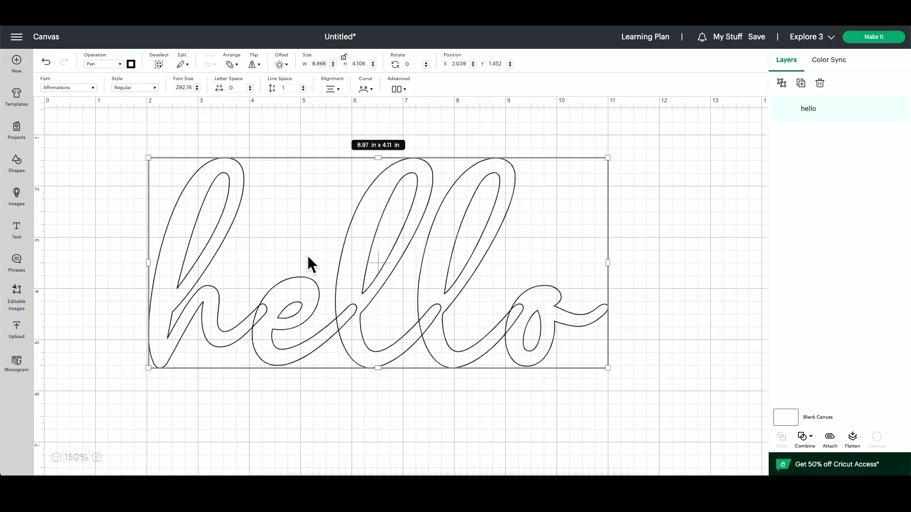
Hide the canvas grid lines and enlarge the hello text to about 10.805 x 4.949 in.
{"action": "left_click", "coordinate": [38, 98]}
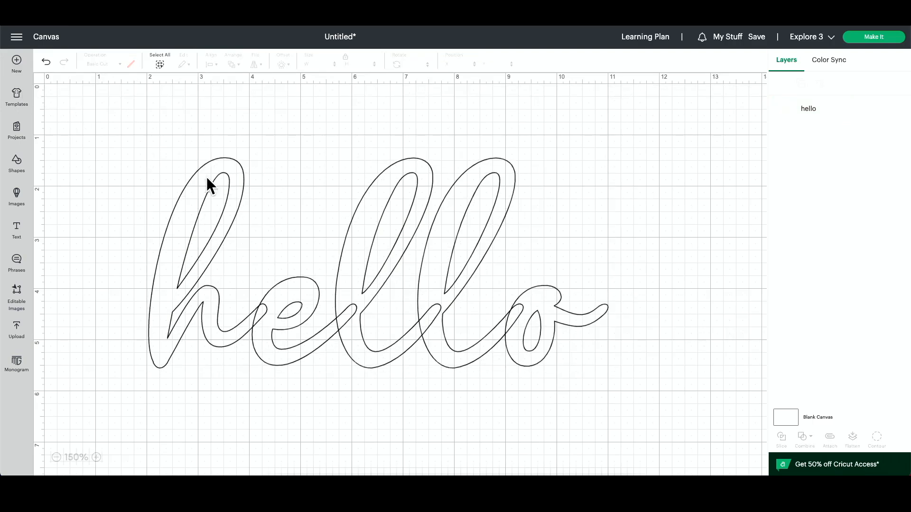
{"action": "left_click", "coordinate": [490, 348]}
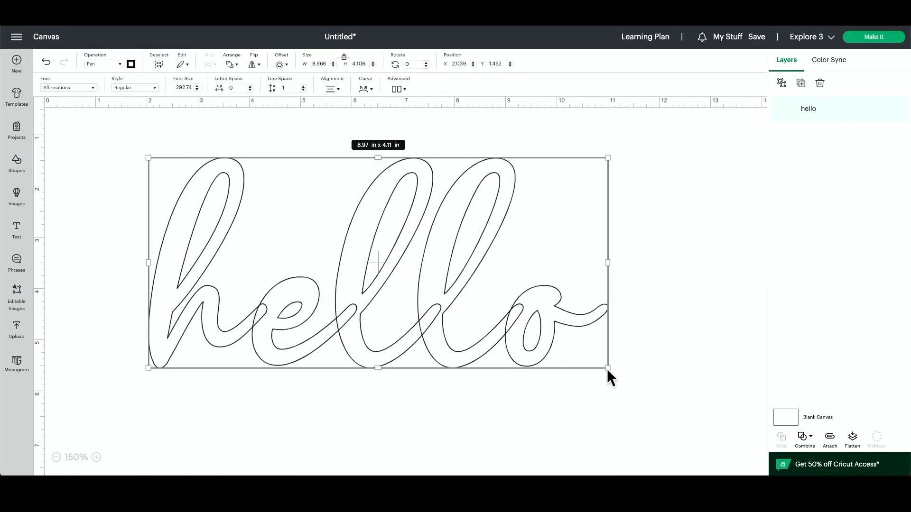
{"action": "left_click_drag", "start_coordinate": [608, 372], "coordinate": [720, 421]}
{"action": "left_click", "coordinate": [568, 433]}
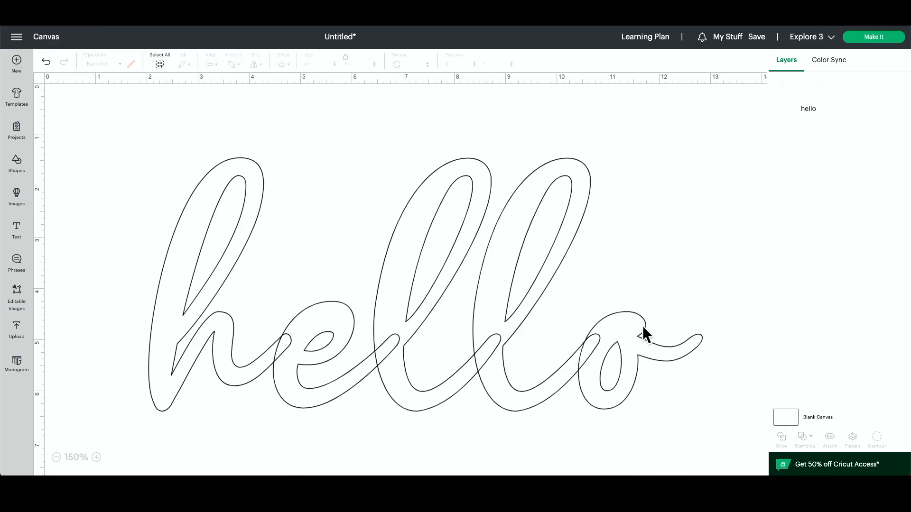
Unite the overlapping letters of the hello text into one continuous outline.
{"action": "left_click", "coordinate": [237, 221]}
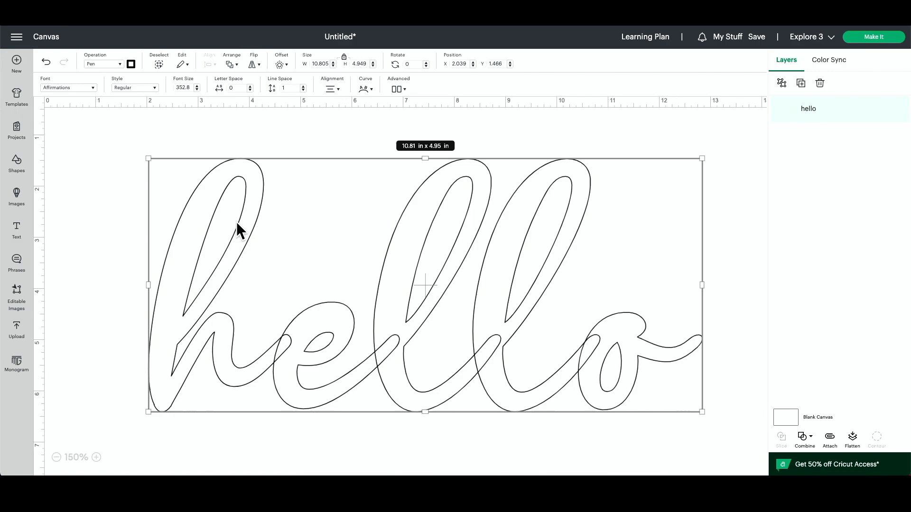
{"action": "left_click", "coordinate": [806, 437]}
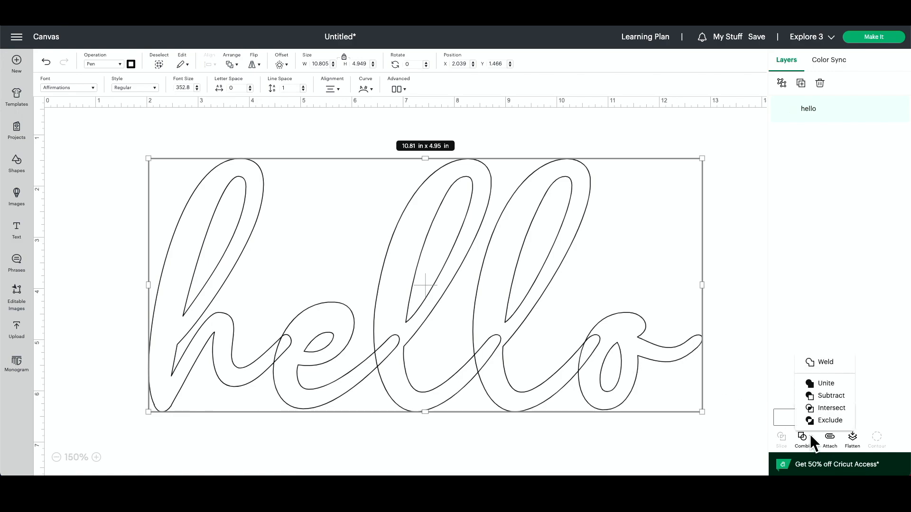
{"action": "left_click", "coordinate": [826, 384]}
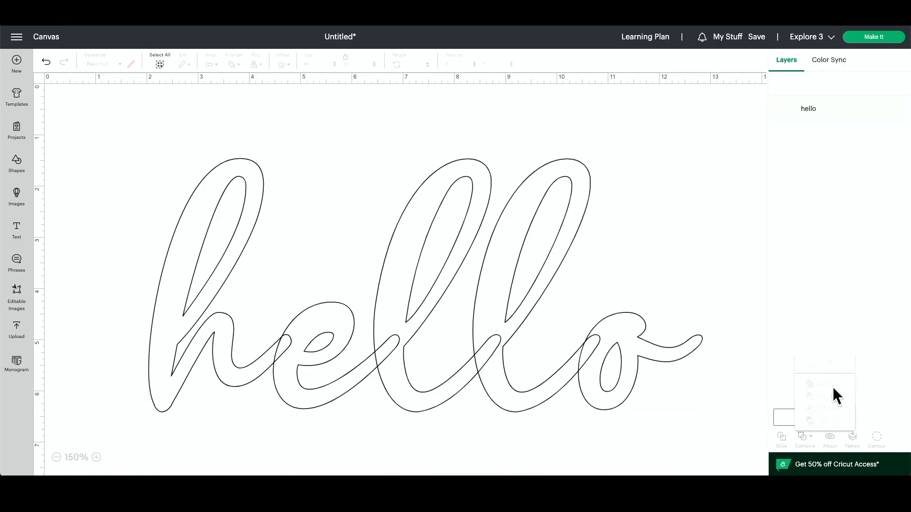
{"action": "left_click", "coordinate": [611, 434]}
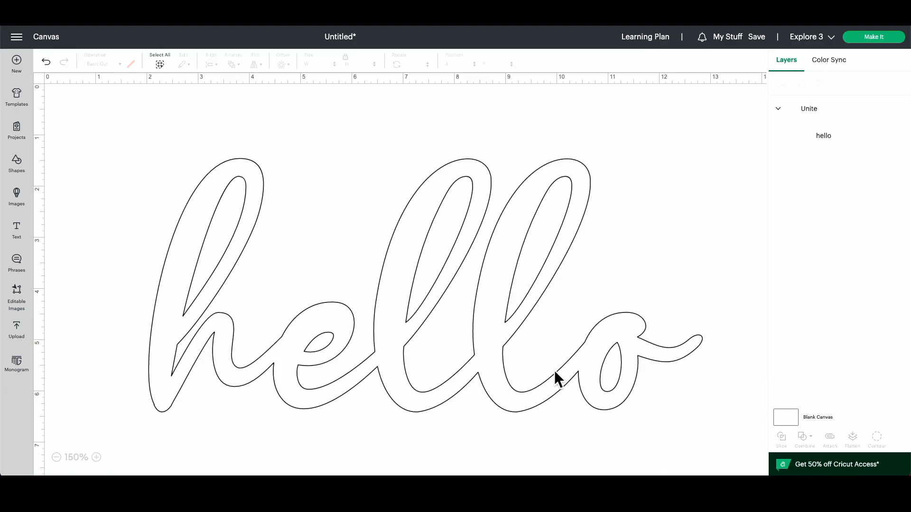
Change the operation of the united hello design to Basic Cut.
{"action": "left_click", "coordinate": [225, 223]}
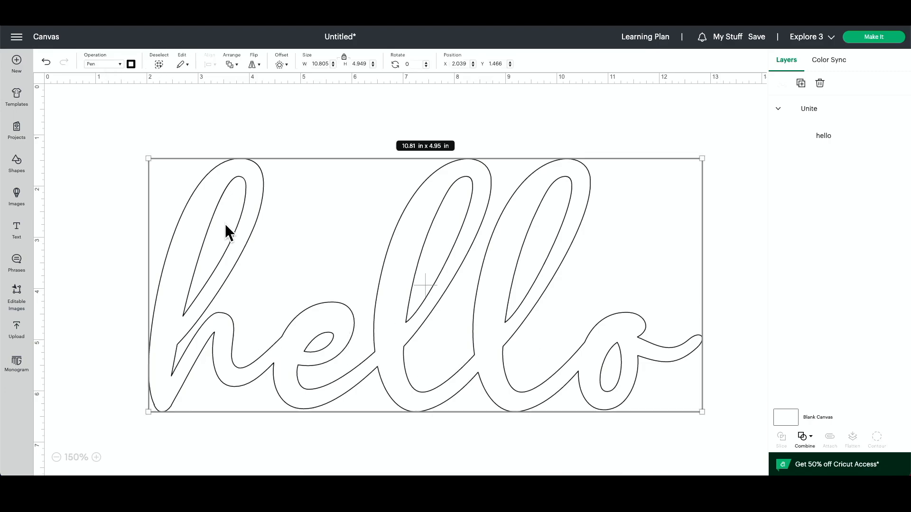
{"action": "left_click", "coordinate": [114, 64]}
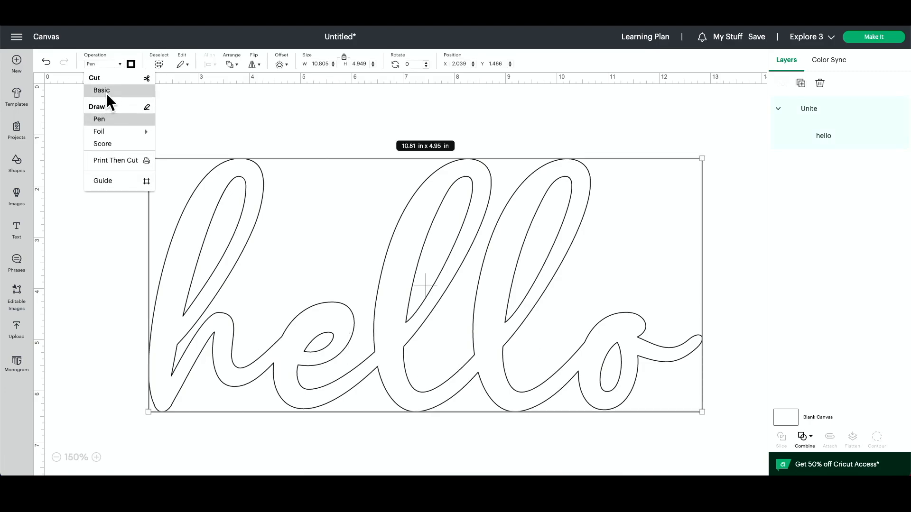
{"action": "left_click", "coordinate": [107, 93]}
{"action": "left_click", "coordinate": [354, 246]}
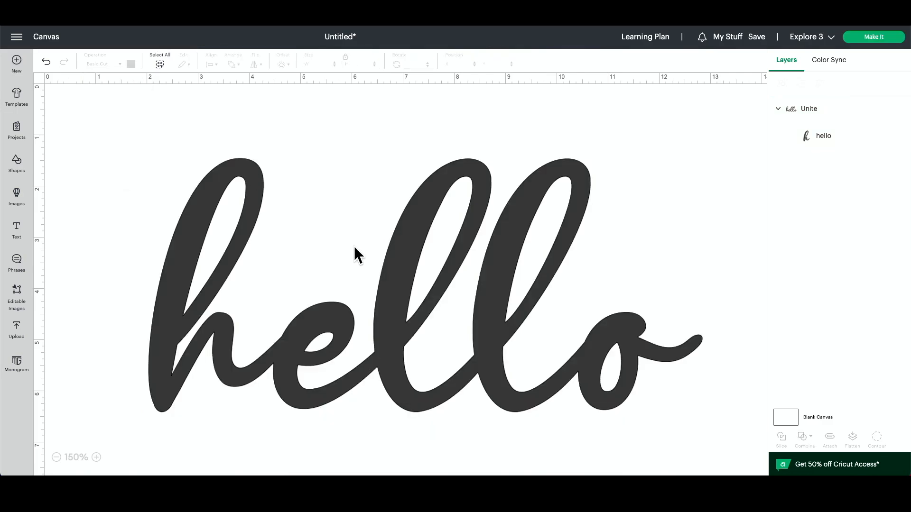
Replace the united hello design with a new text object reading "hello there".
{"action": "left_click", "coordinate": [56, 457]}
{"action": "left_click_drag", "start_coordinate": [302, 291], "coordinate": [317, 298]}
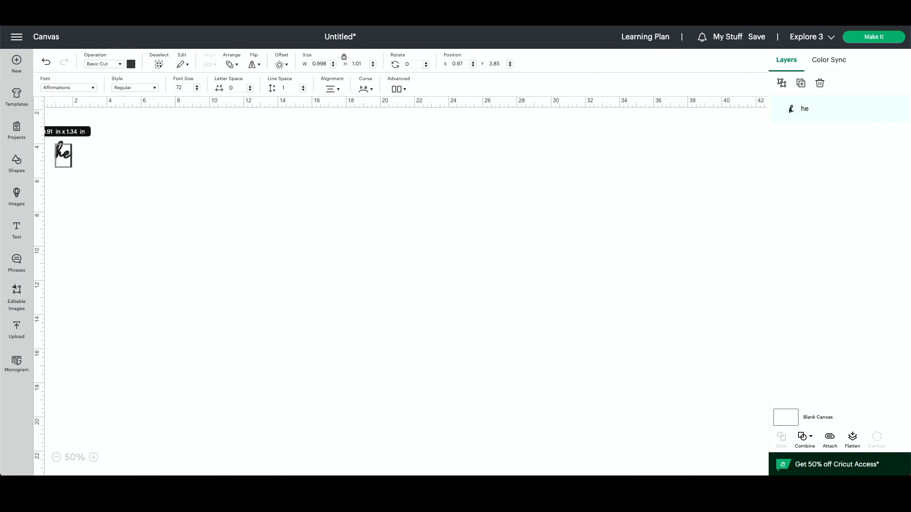
{"action": "type", "text": "llo there"}
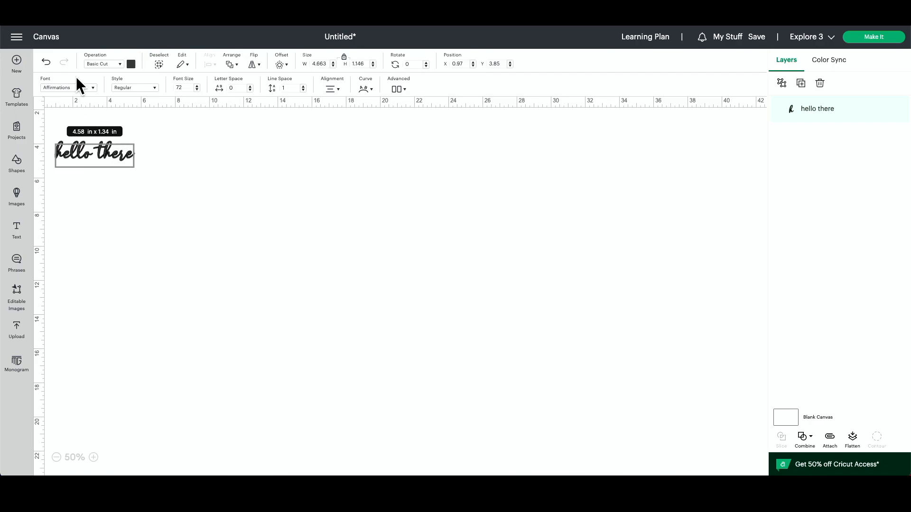
Change the hello there text's font to Butterfly Kisses and move it to about X 17.921, Y 8.464.
{"action": "left_click", "coordinate": [60, 89]}
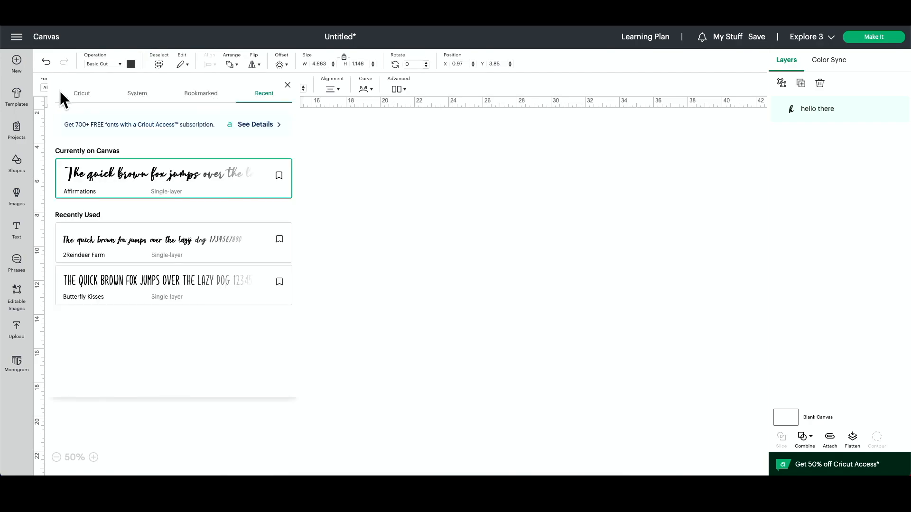
{"action": "left_click", "coordinate": [125, 286]}
{"action": "left_click", "coordinate": [386, 285]}
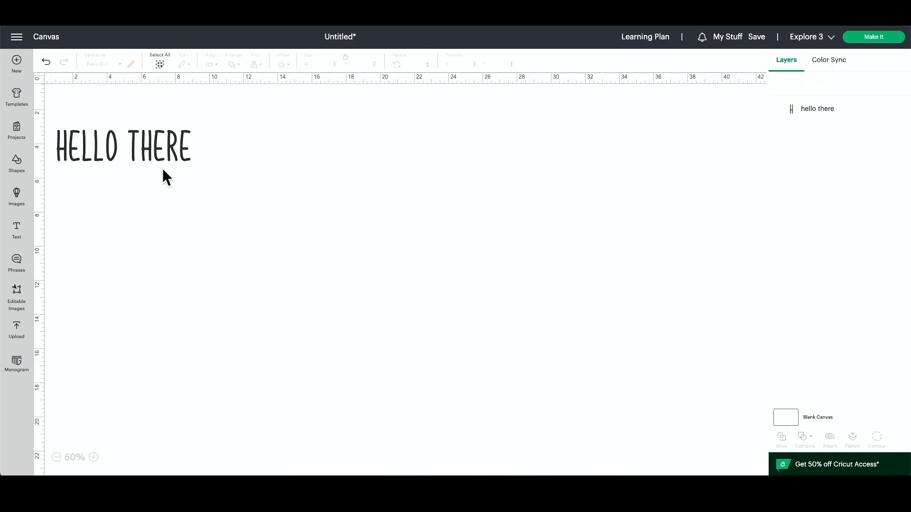
{"action": "left_click", "coordinate": [154, 143]}
{"action": "left_click_drag", "start_coordinate": [154, 143], "coordinate": [440, 235]}
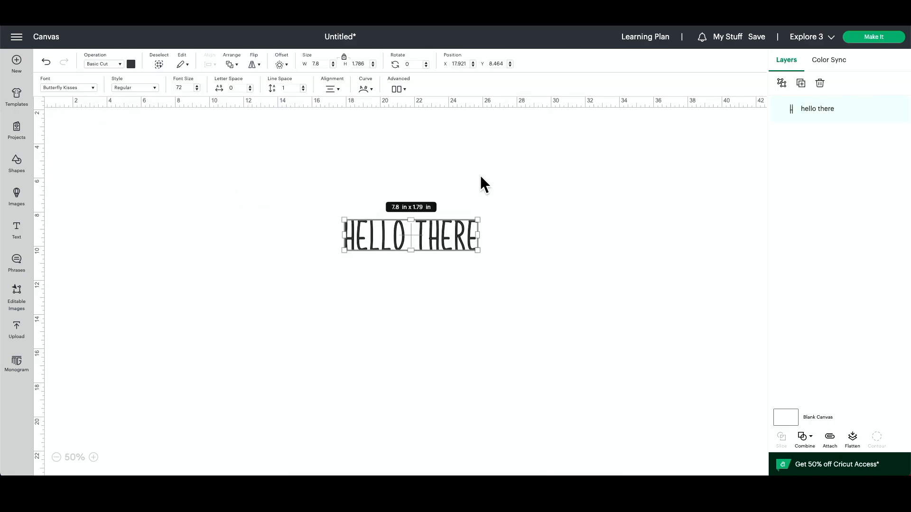
Curve the hello there text into an upward arch with a diameter of about 9.007, and move it to about X 17.033, Y 6.972.
{"action": "left_click", "coordinate": [365, 88]}
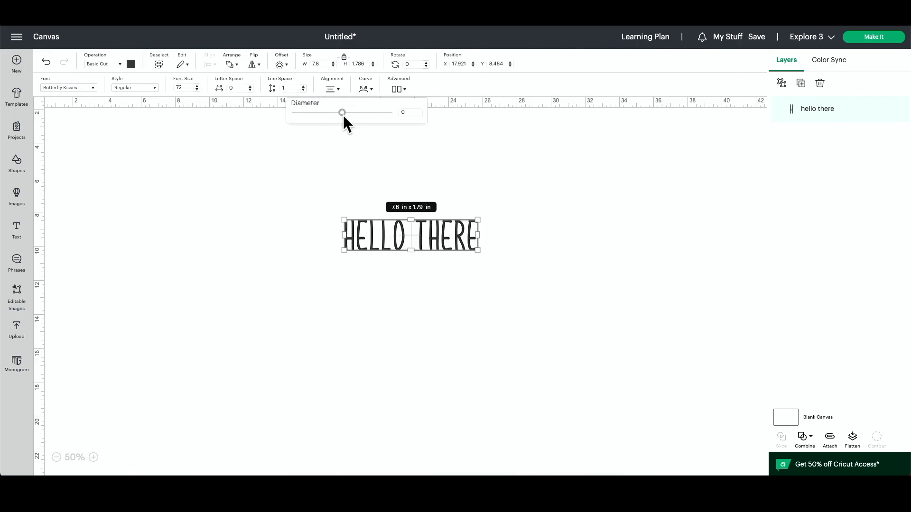
{"action": "left_click_drag", "start_coordinate": [343, 115], "coordinate": [371, 118]}
{"action": "left_click", "coordinate": [258, 200]}
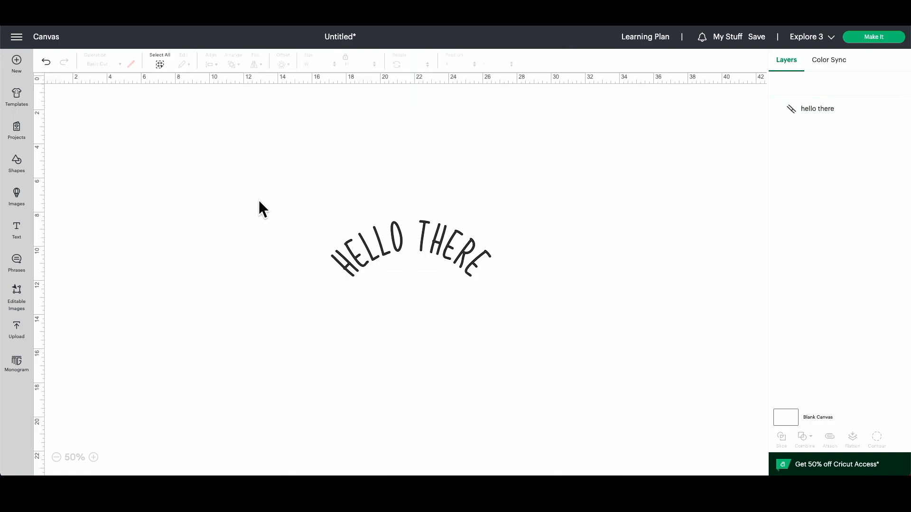
{"action": "left_click", "coordinate": [445, 238]}
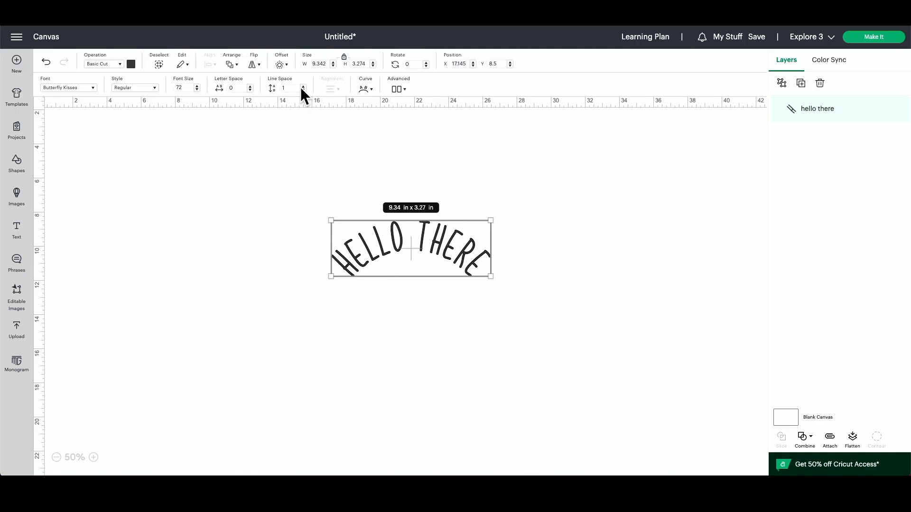
{"action": "left_click_drag", "start_coordinate": [455, 249], "coordinate": [453, 223]}
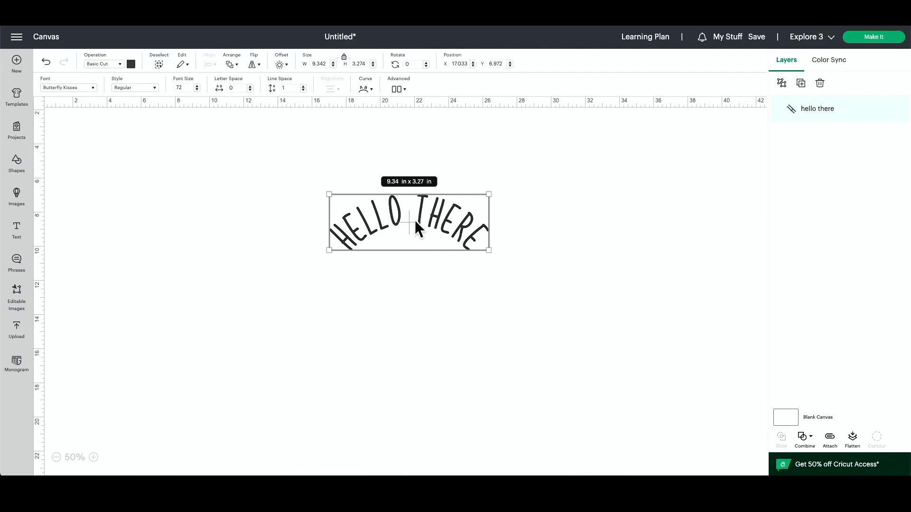
Duplicate the curved hello there text, place the copy below the original, and change the copy's wording to "friend".
{"action": "left_click", "coordinate": [801, 83]}
{"action": "left_click_drag", "start_coordinate": [179, 125], "coordinate": [466, 309]}
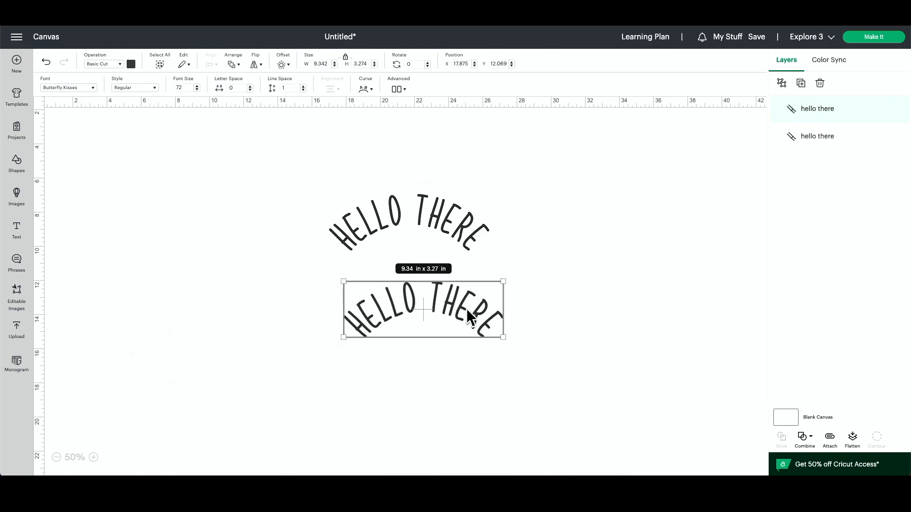
{"action": "double_click", "coordinate": [429, 292]}
{"action": "type", "text": "friend"}
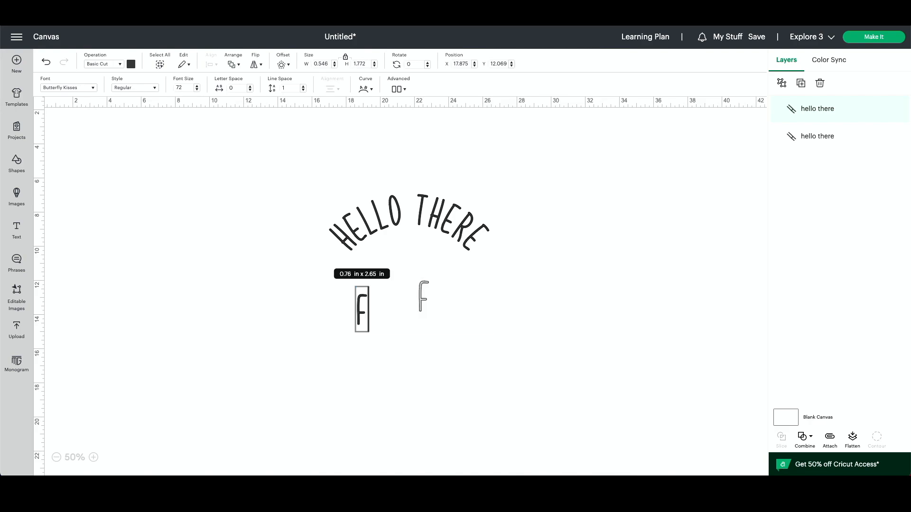
{"action": "left_click", "coordinate": [496, 332]}
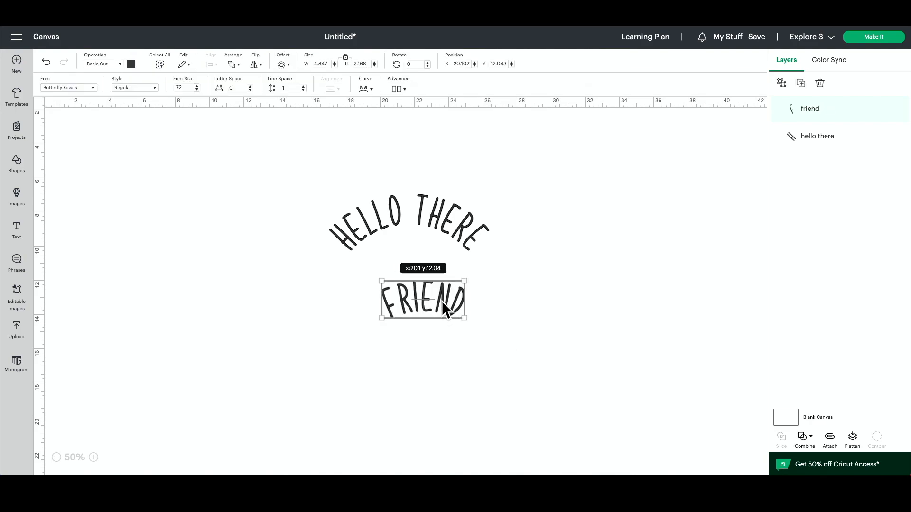
Reverse the friend text's curve so it bows downward, and place it centred closely beneath the hello there arch.
{"action": "left_click_drag", "start_coordinate": [442, 301], "coordinate": [427, 304]}
{"action": "left_click", "coordinate": [363, 86]}
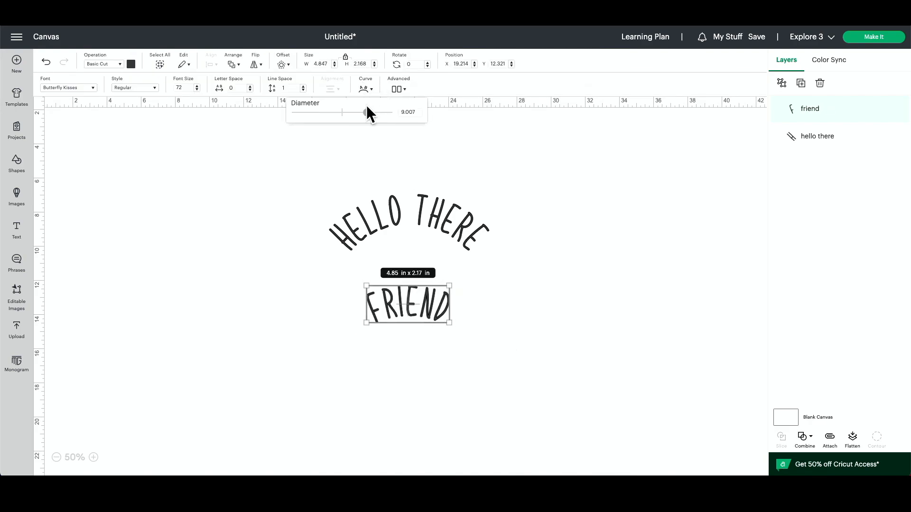
{"action": "left_click_drag", "start_coordinate": [366, 109], "coordinate": [312, 122]}
{"action": "left_click_drag", "start_coordinate": [402, 303], "coordinate": [405, 278]}
{"action": "left_click", "coordinate": [277, 244]}
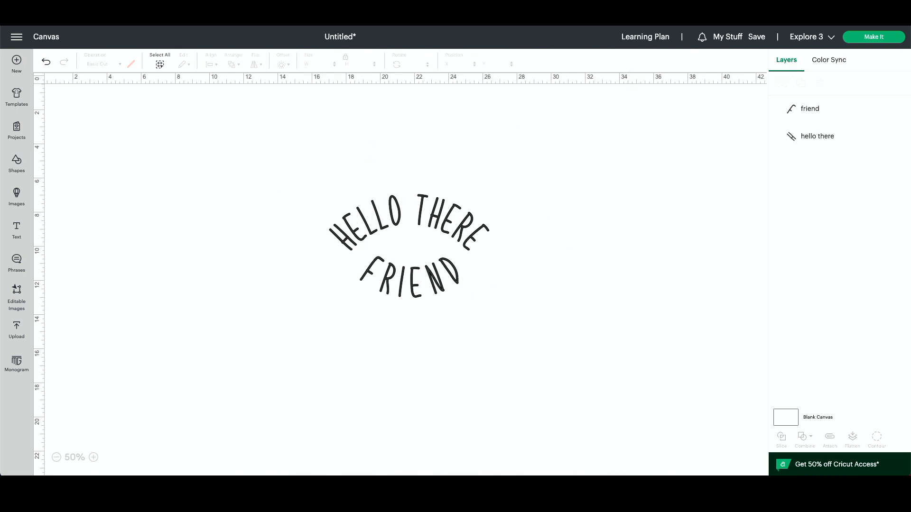
Preview the design on the cutting mat, shift the friend text beneath the middle of hello there, and return to the canvas.
{"action": "left_click", "coordinate": [875, 37]}
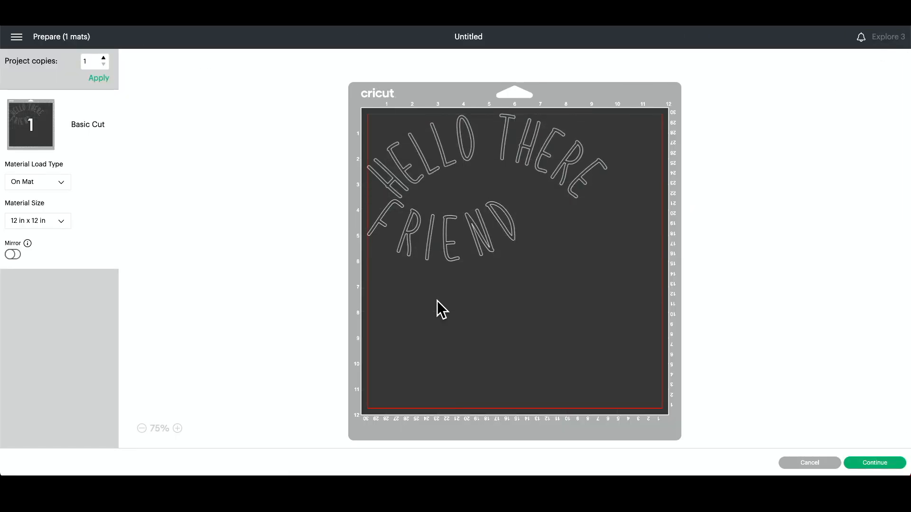
{"action": "left_click", "coordinate": [431, 243]}
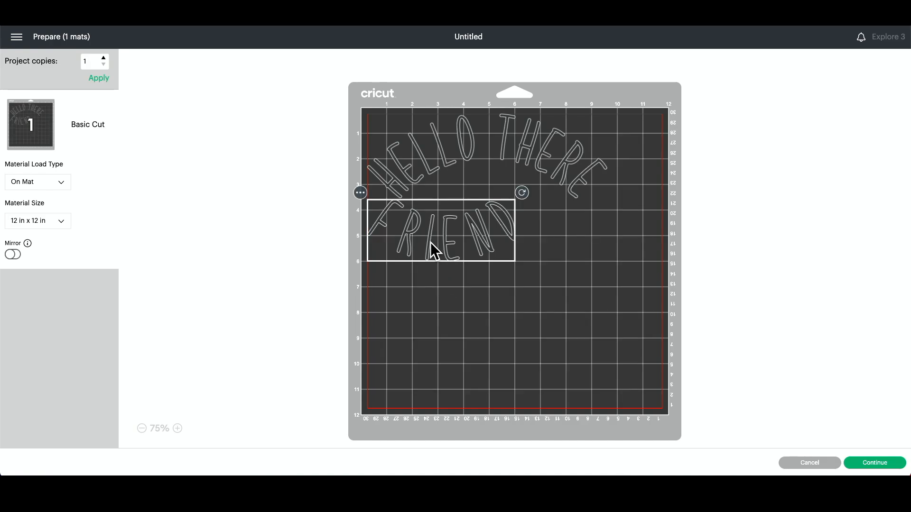
{"action": "left_click_drag", "start_coordinate": [431, 243], "coordinate": [477, 240]}
{"action": "left_click", "coordinate": [478, 312]}
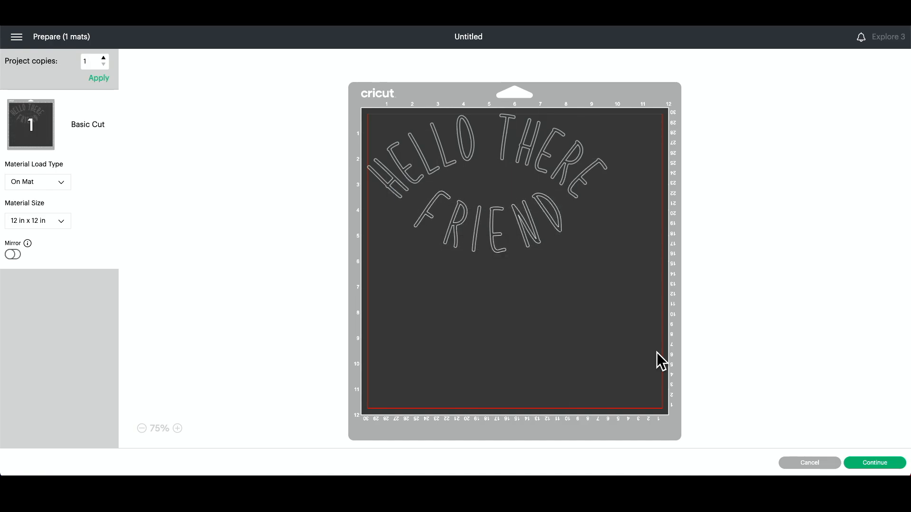
{"action": "left_click", "coordinate": [803, 464]}
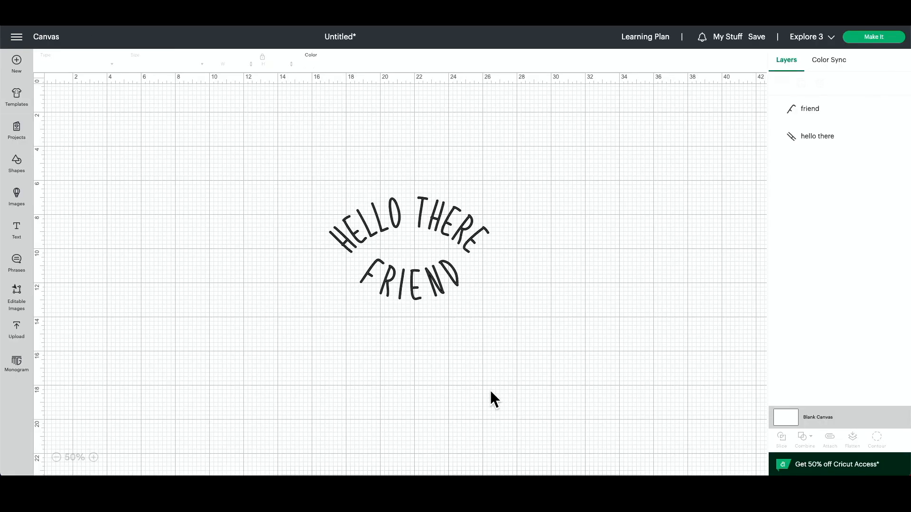
Group the hello there and friend text objects together.
{"action": "left_click_drag", "start_coordinate": [285, 162], "coordinate": [518, 302]}
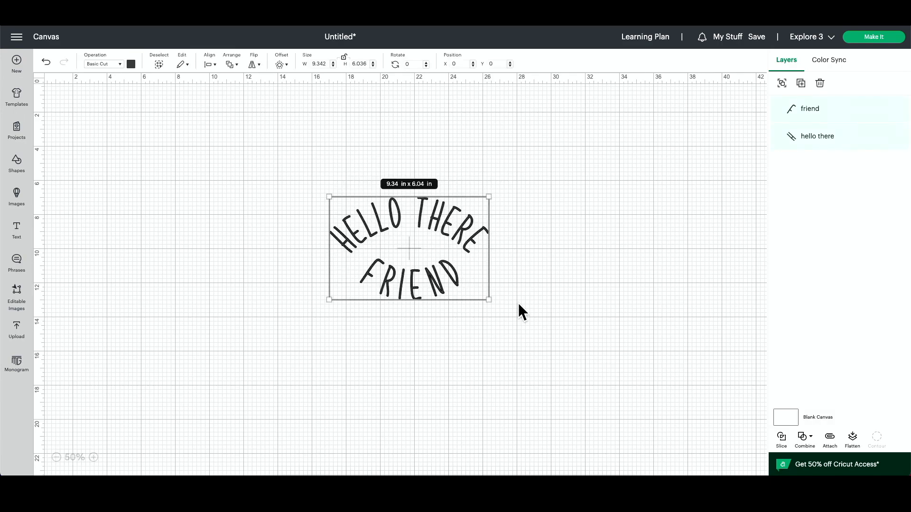
{"action": "left_click", "coordinate": [784, 82]}
{"action": "left_click", "coordinate": [588, 334]}
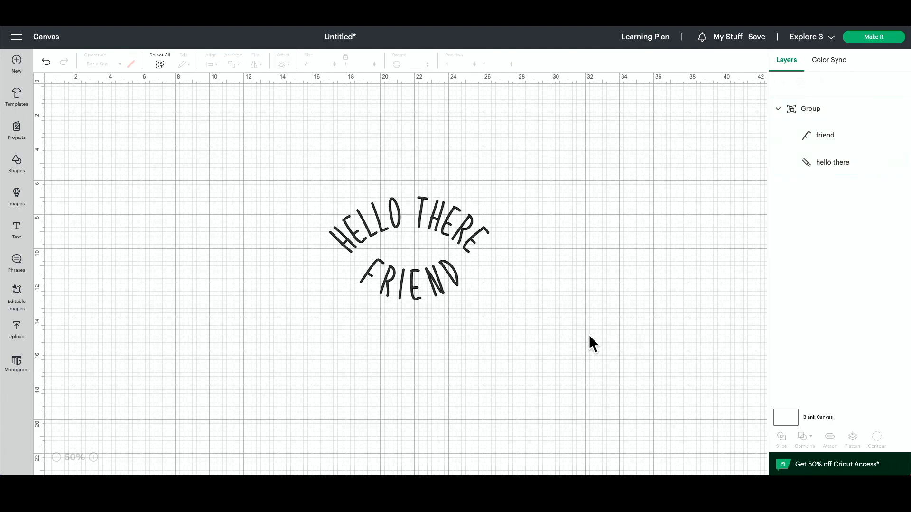
Move the grouped hello there friend text around the canvas as one unit, leaving it at about X 19.9, Y 9.8.
{"action": "left_click_drag", "start_coordinate": [425, 291], "coordinate": [240, 397]}
{"action": "left_click", "coordinate": [484, 213]}
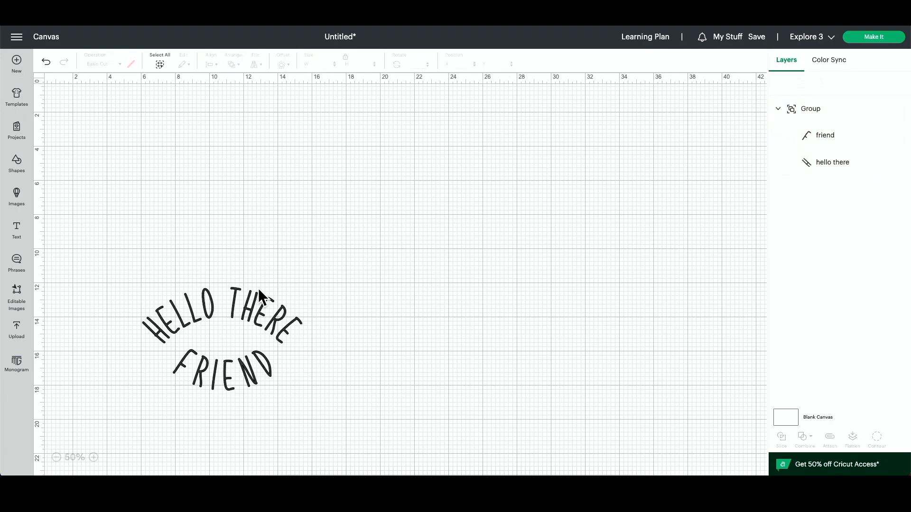
{"action": "left_click_drag", "start_coordinate": [258, 288], "coordinate": [291, 227]}
{"action": "left_click", "coordinate": [544, 221]}
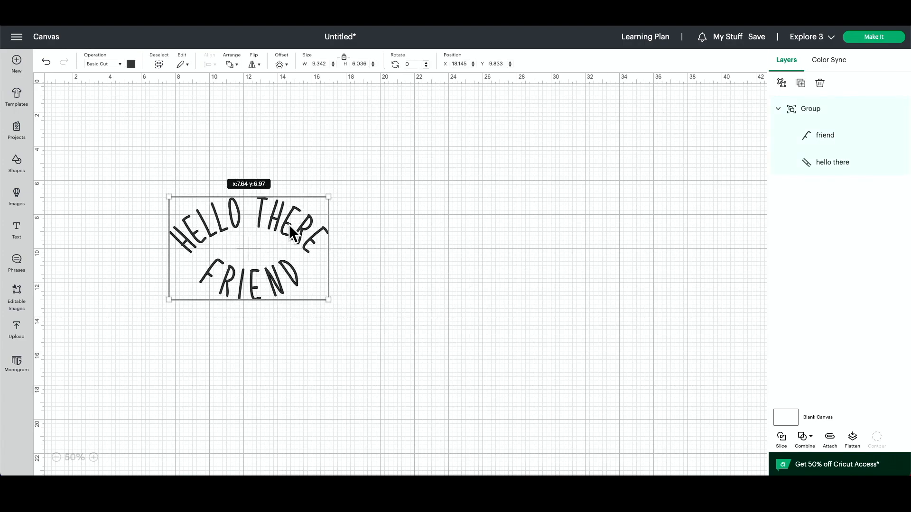
{"action": "left_click", "coordinate": [474, 274]}
{"action": "left_click_drag", "start_coordinate": [263, 290], "coordinate": [473, 340]}
{"action": "left_click", "coordinate": [670, 179]}
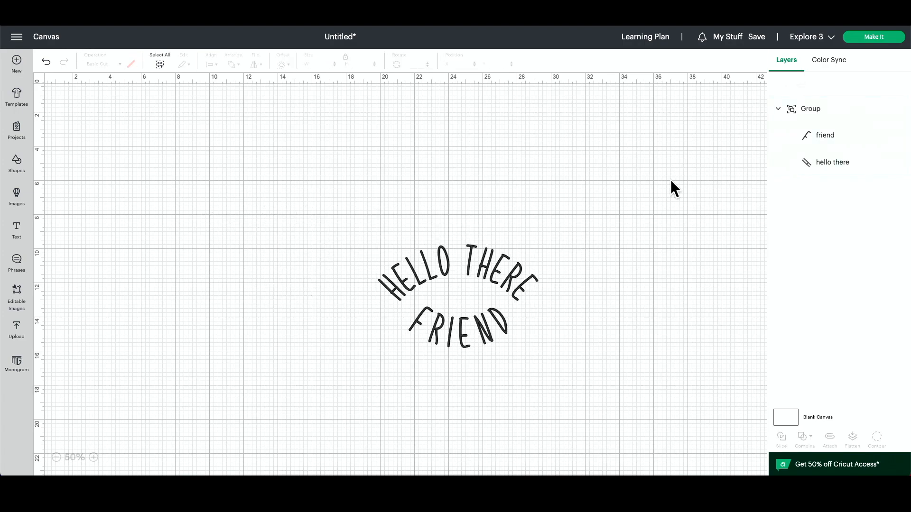
Preview the grouped design on the cutting mat, shift the friend text slightly there, and return to the canvas.
{"action": "left_click", "coordinate": [873, 37]}
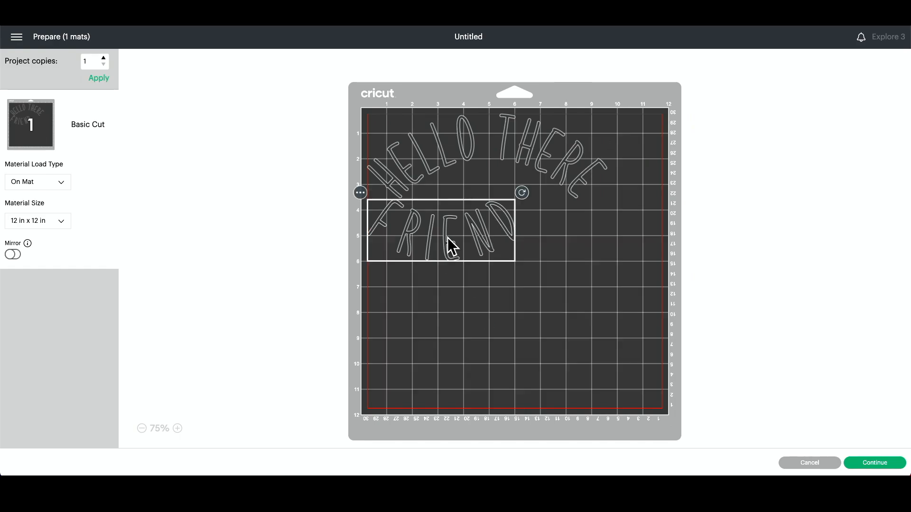
{"action": "left_click_drag", "start_coordinate": [448, 238], "coordinate": [505, 236]}
{"action": "left_click", "coordinate": [809, 463]}
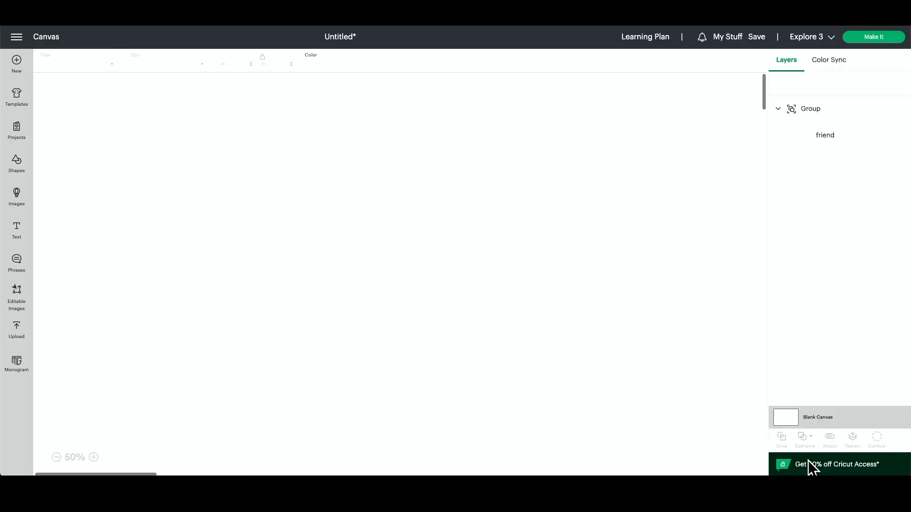
Attach the hello there and friend group, check its layout on the cutting mat, and leave the mat preview.
{"action": "left_click_drag", "start_coordinate": [332, 221], "coordinate": [553, 389]}
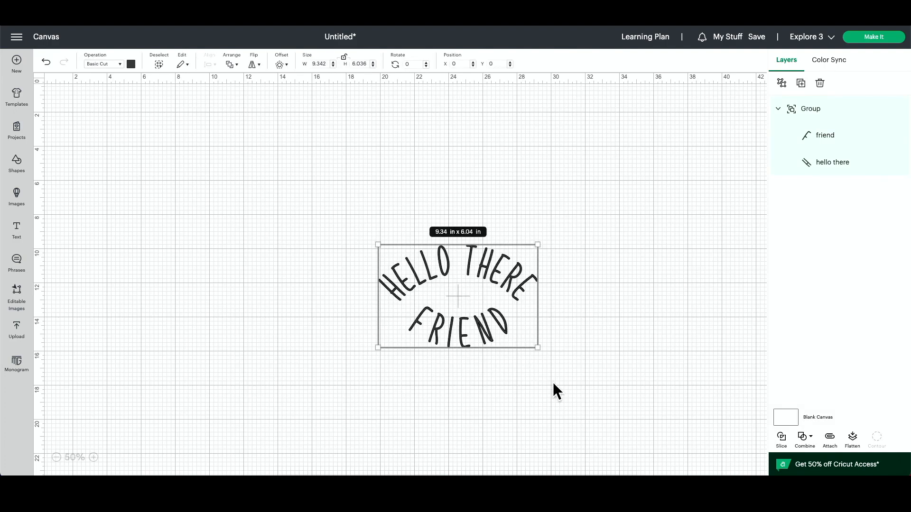
{"action": "left_click", "coordinate": [827, 439]}
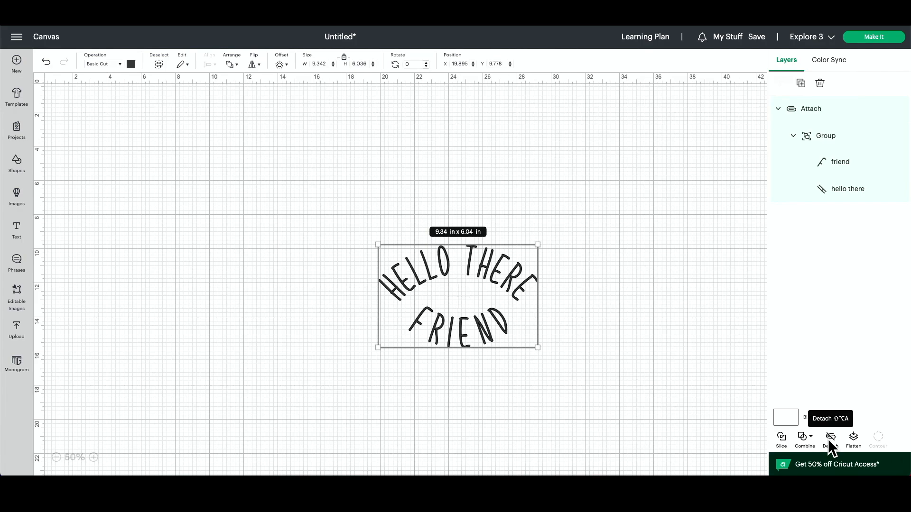
{"action": "left_click", "coordinate": [877, 37]}
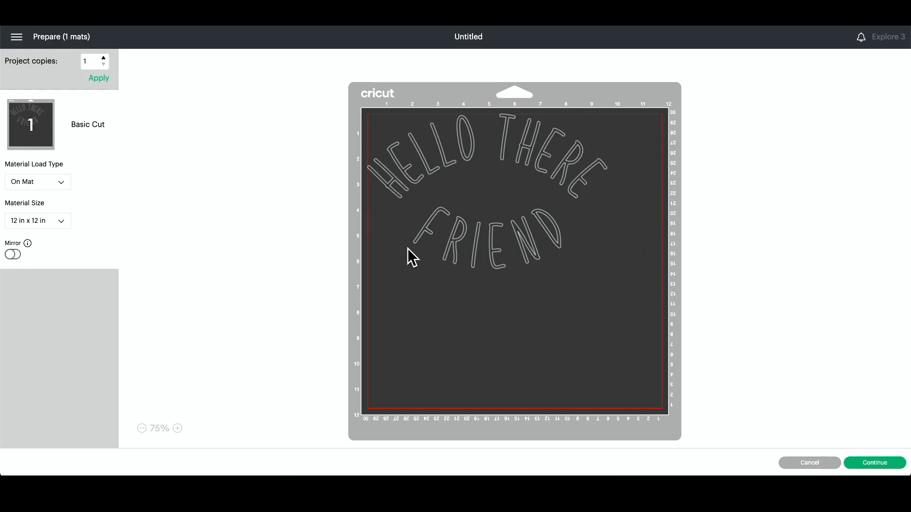
{"action": "left_click", "coordinate": [810, 463]}
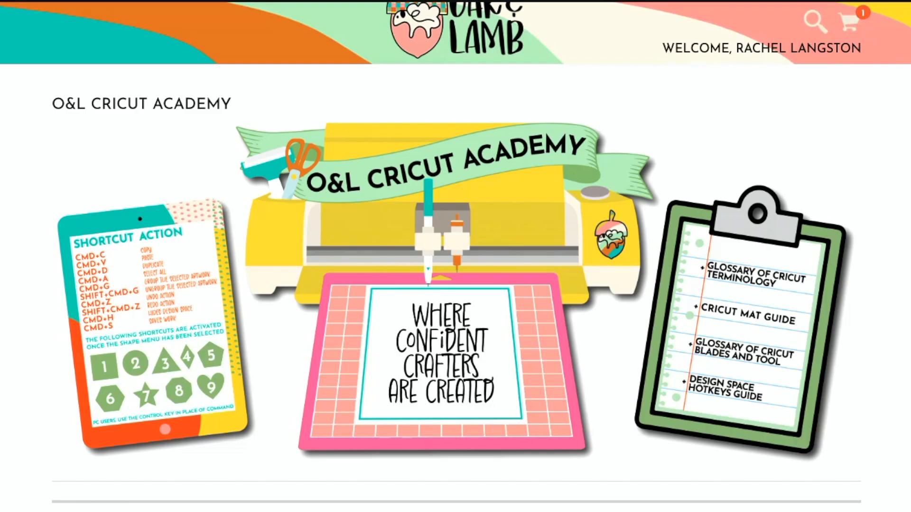
Look through the O&L Cricut Academy course page on the Oak & Lamb website, reading its lesson list to the end.
{"action": "scroll", "coordinate": [456, 256], "scroll_direction": "up", "scroll_amount": 2}
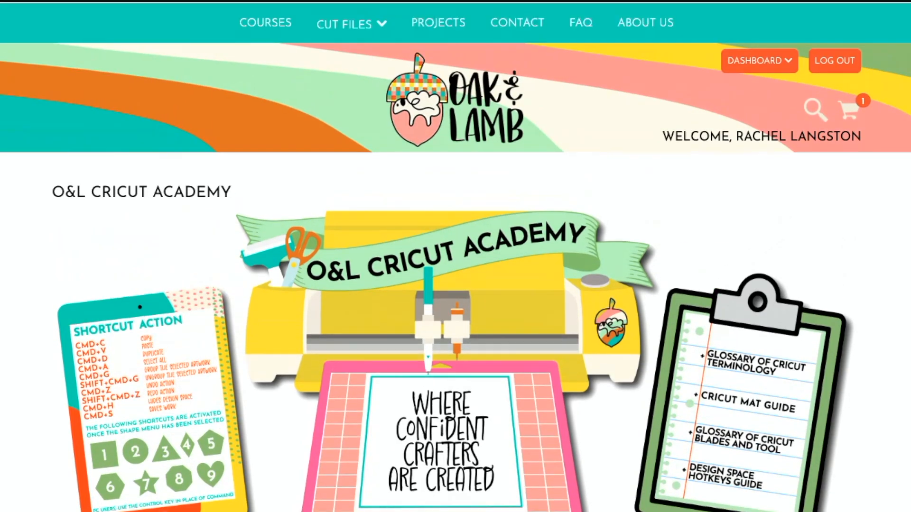
{"action": "scroll", "coordinate": [455, 256], "scroll_direction": "down", "scroll_amount": 3}
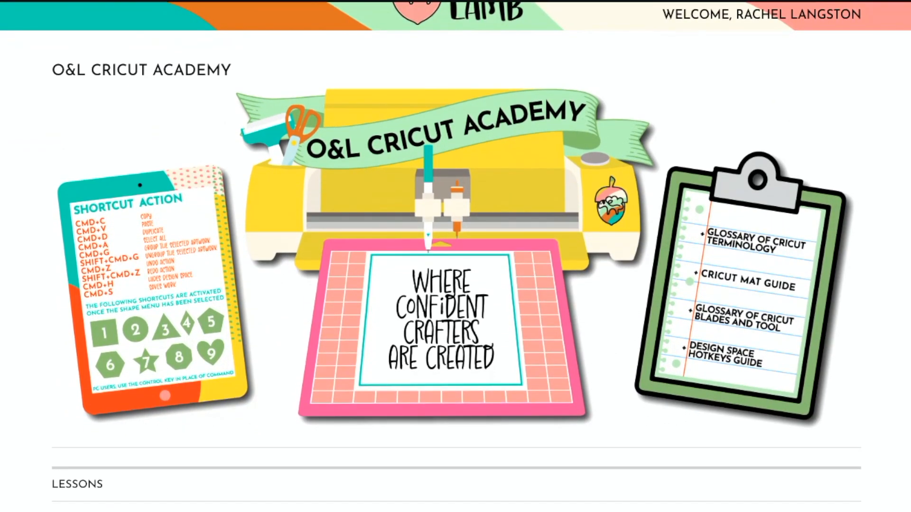
{"action": "scroll", "coordinate": [478, 374], "scroll_direction": "down", "scroll_amount": 3}
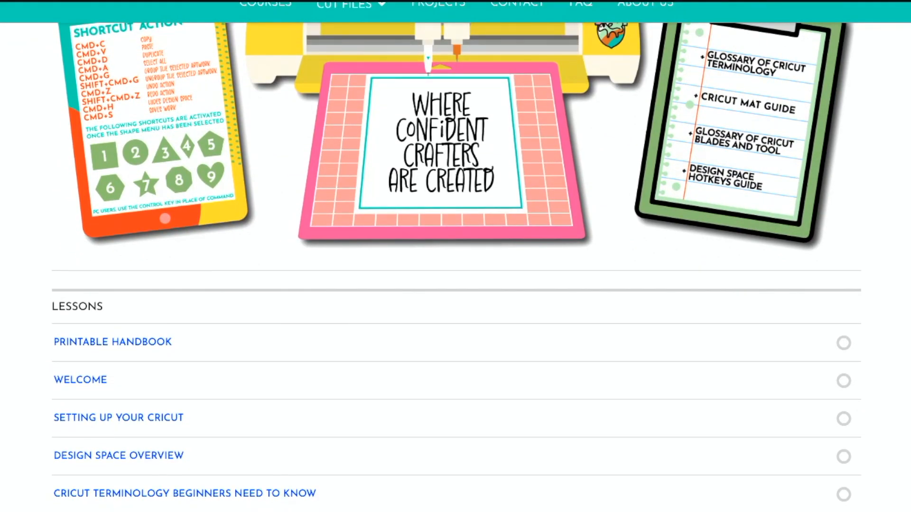
{"action": "scroll", "coordinate": [122, 322], "scroll_direction": "down", "scroll_amount": 3}
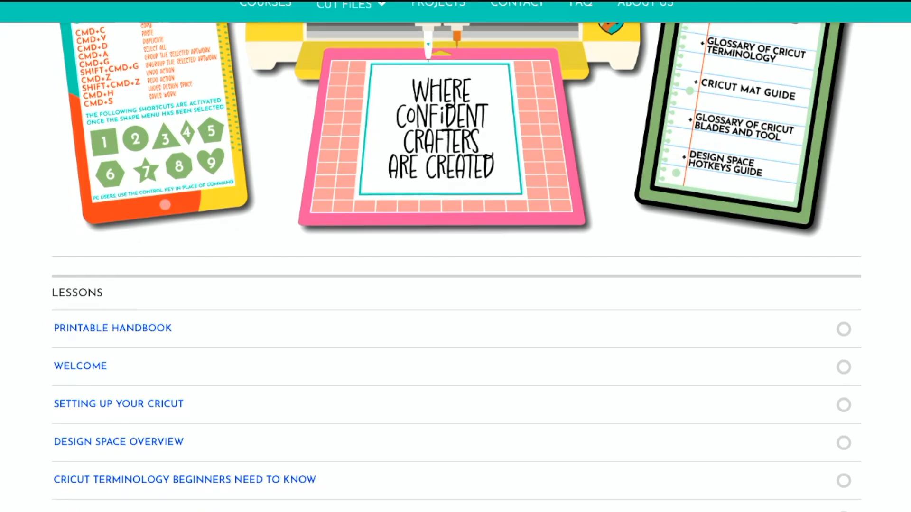
{"action": "scroll", "coordinate": [455, 268], "scroll_direction": "down", "scroll_amount": 1}
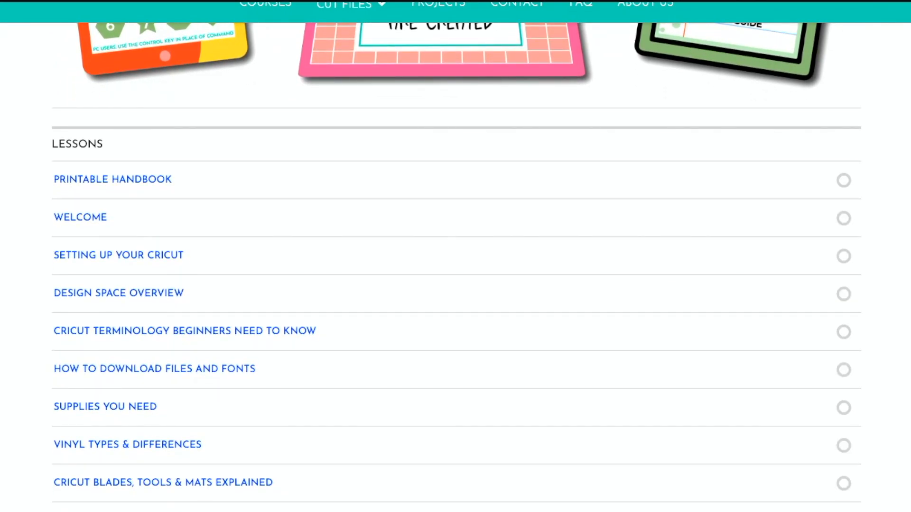
{"action": "scroll", "coordinate": [456, 266], "scroll_direction": "down", "scroll_amount": 2}
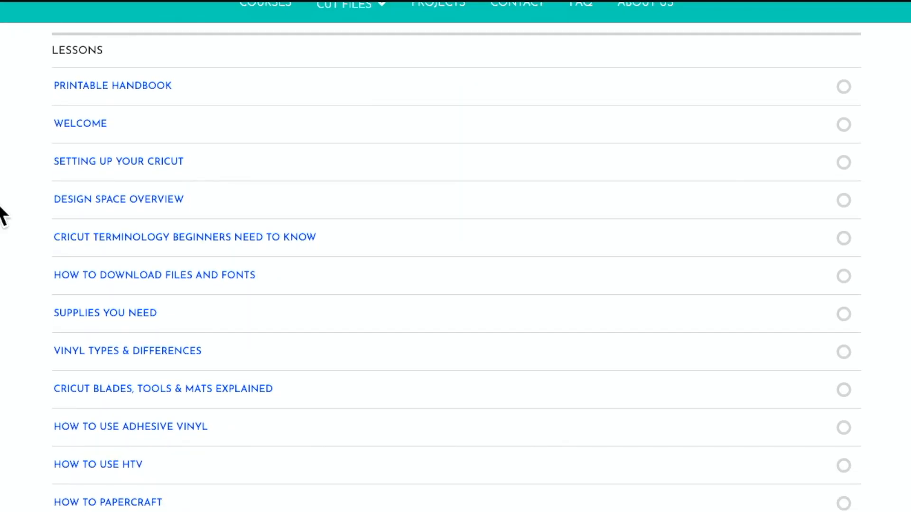
{"action": "scroll", "coordinate": [2, 209], "scroll_direction": "down", "scroll_amount": 1}
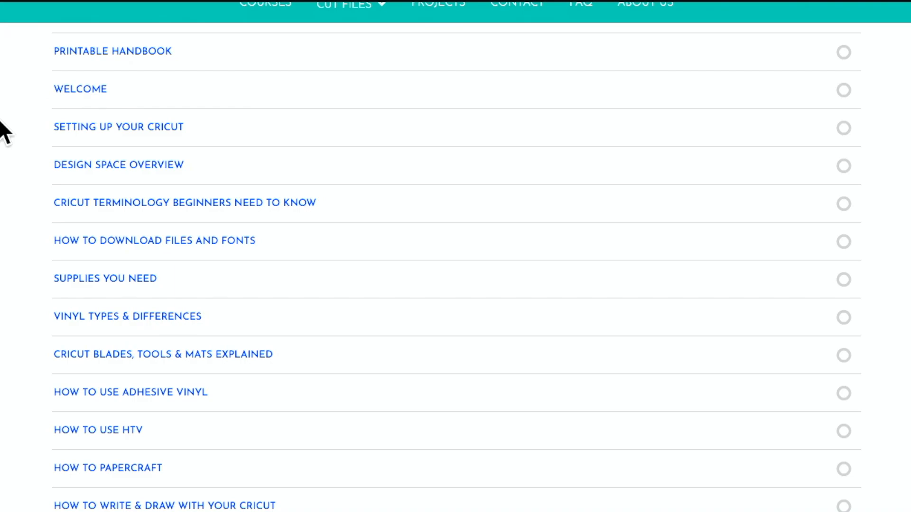
{"action": "scroll", "coordinate": [1, 123], "scroll_direction": "down", "scroll_amount": 1}
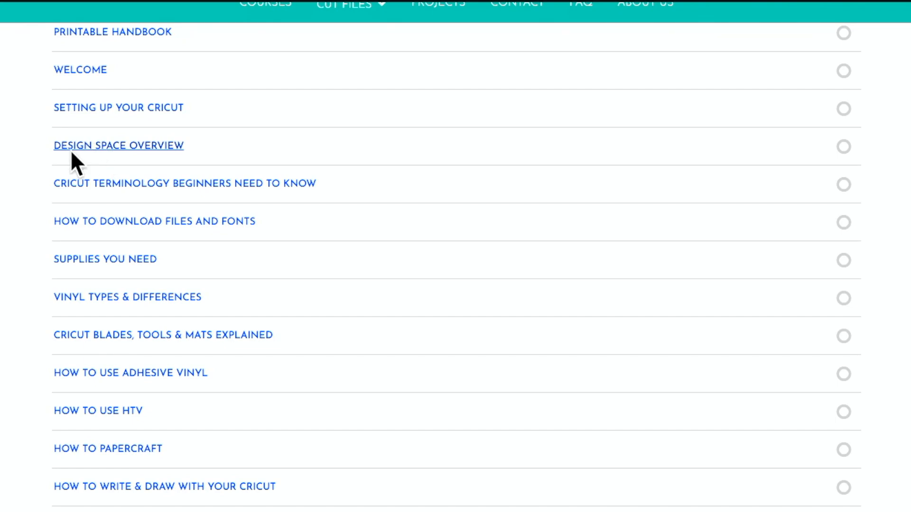
{"action": "scroll", "coordinate": [68, 162], "scroll_direction": "down", "scroll_amount": 1}
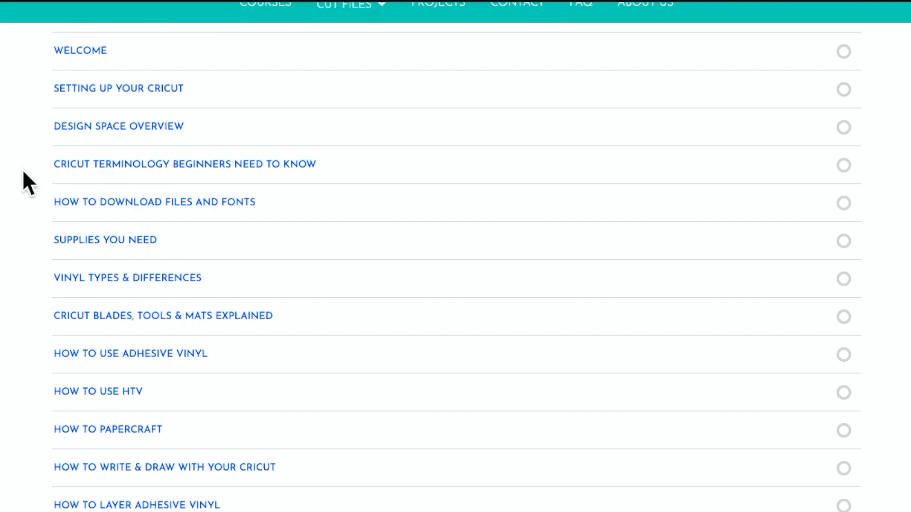
{"action": "scroll", "coordinate": [23, 172], "scroll_direction": "up", "scroll_amount": 2}
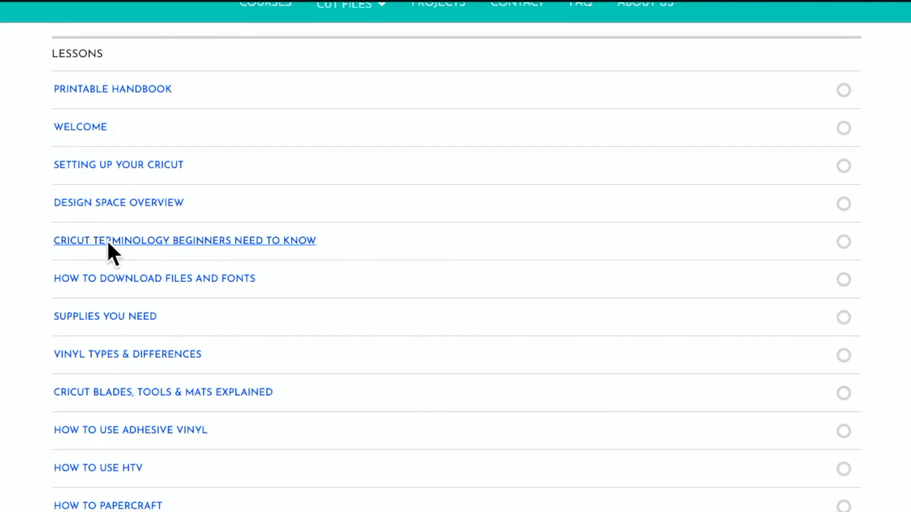
{"action": "scroll", "coordinate": [27, 243], "scroll_direction": "down", "scroll_amount": 2}
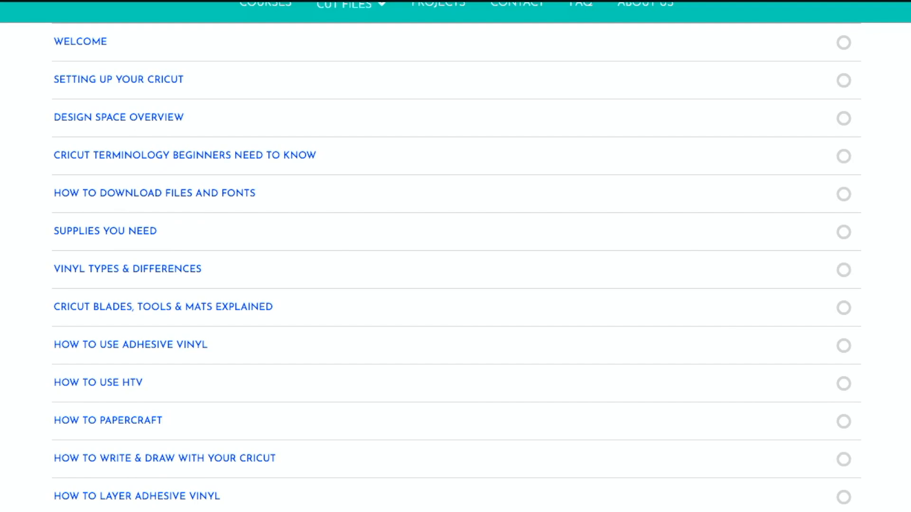
{"action": "scroll", "coordinate": [2, 211], "scroll_direction": "down", "scroll_amount": 2}
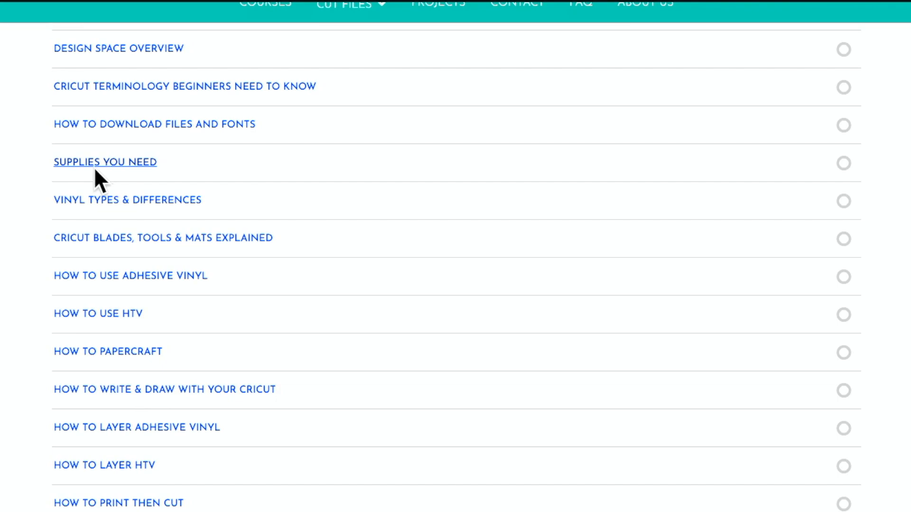
{"action": "scroll", "coordinate": [32, 185], "scroll_direction": "down", "scroll_amount": 1}
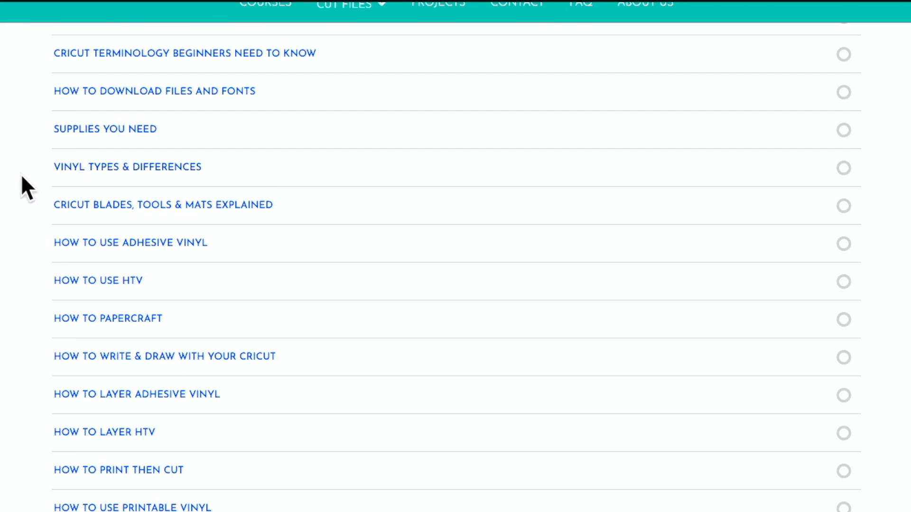
{"action": "scroll", "coordinate": [22, 177], "scroll_direction": "down", "scroll_amount": 2}
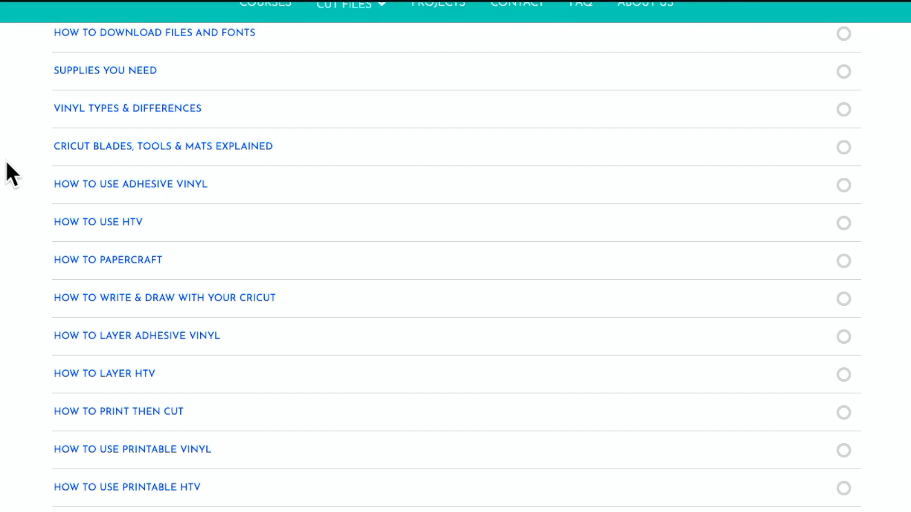
{"action": "scroll", "coordinate": [7, 161], "scroll_direction": "down", "scroll_amount": 1}
{"action": "scroll", "coordinate": [7, 160], "scroll_direction": "down", "scroll_amount": 2}
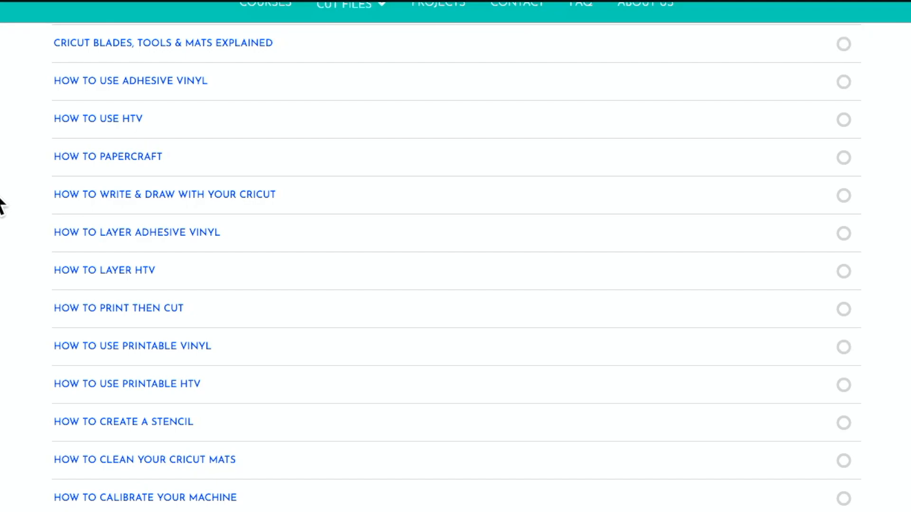
{"action": "scroll", "coordinate": [2, 204], "scroll_direction": "down", "scroll_amount": 1}
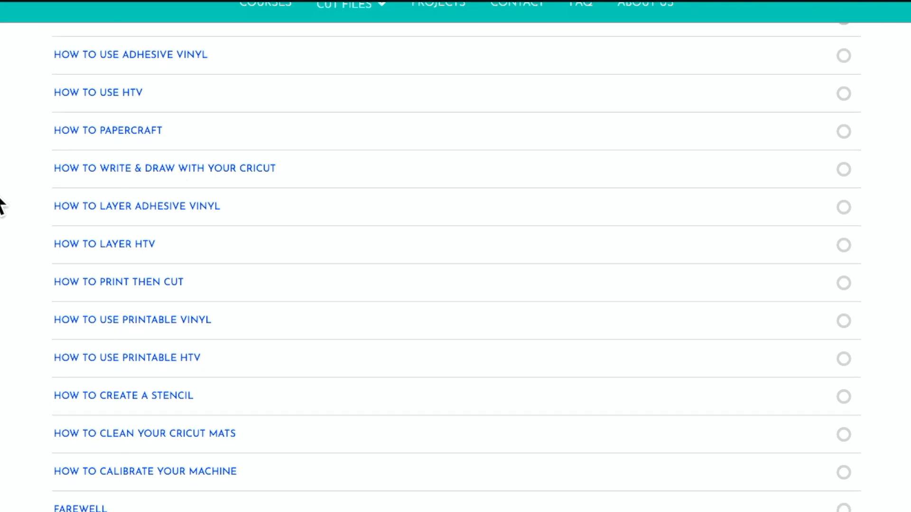
{"action": "scroll", "coordinate": [1, 205], "scroll_direction": "down", "scroll_amount": 3}
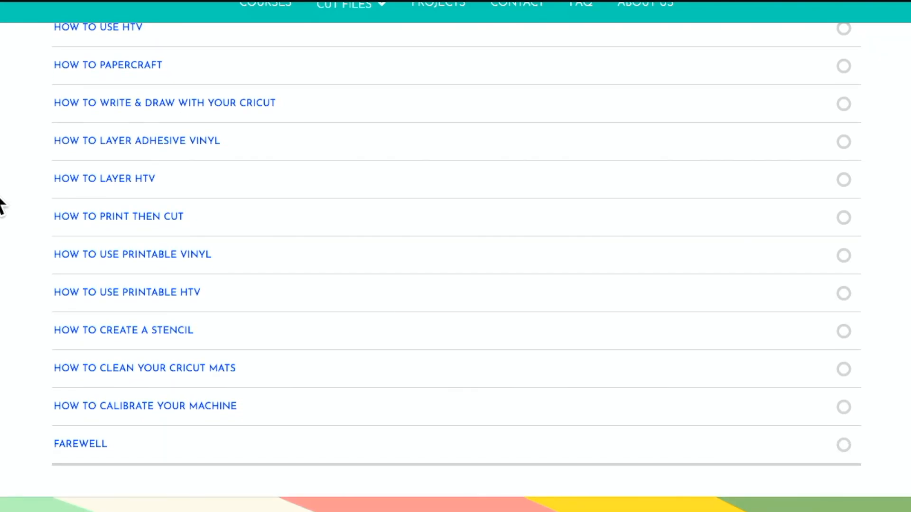